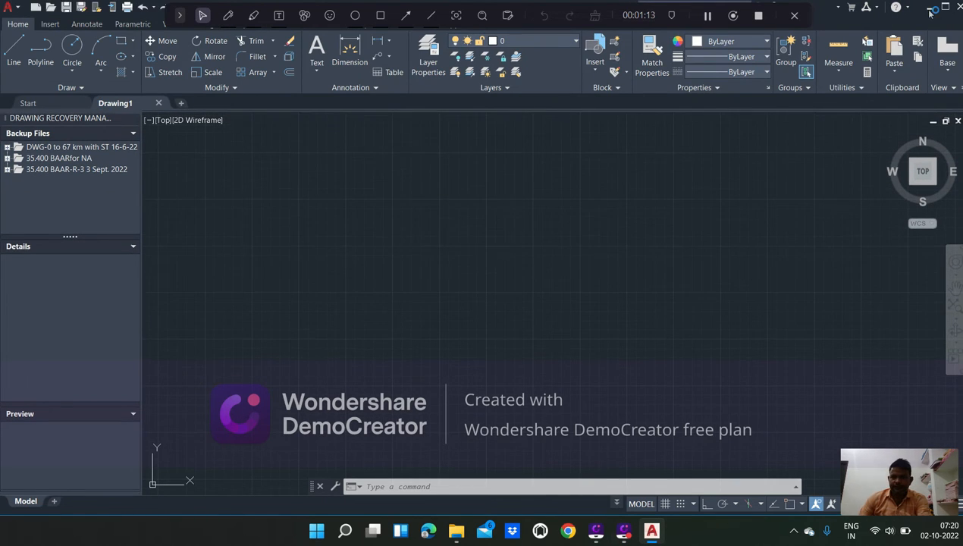
Switch to the Data folder in File Explorer and create a new Microsoft Excel worksheet beside the 12500 PLANT3 file.
left_click(931, 8)
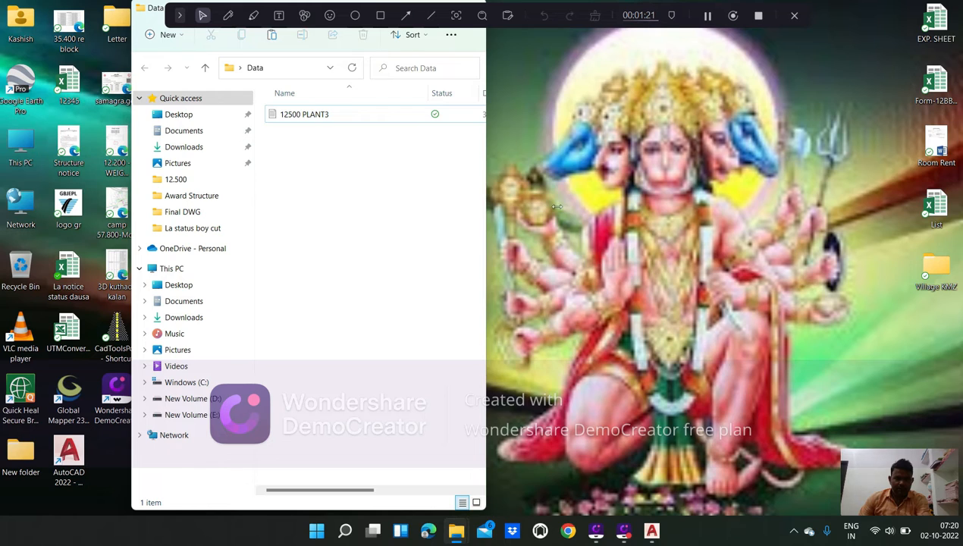
left_click_drag(557, 206, 597, 212)
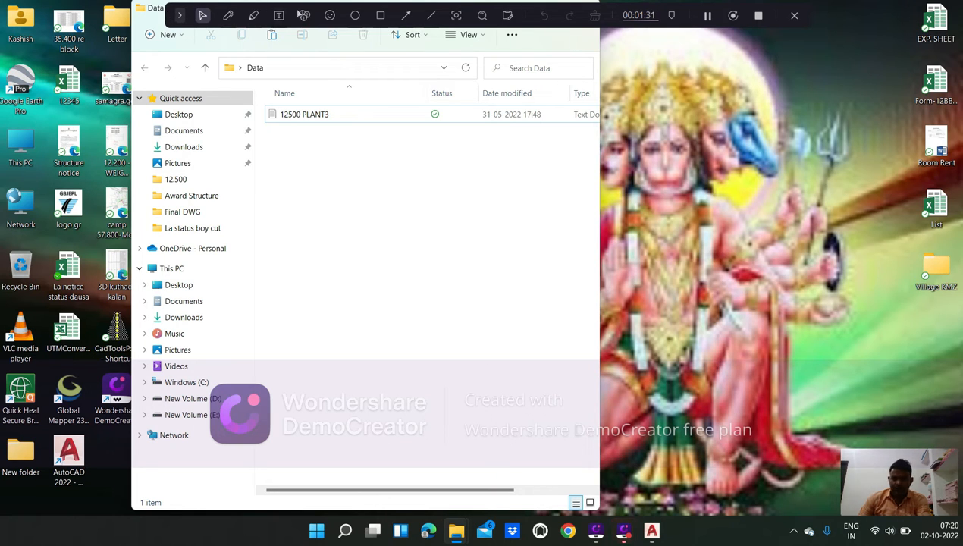
left_click(319, 119)
left_click(467, 202)
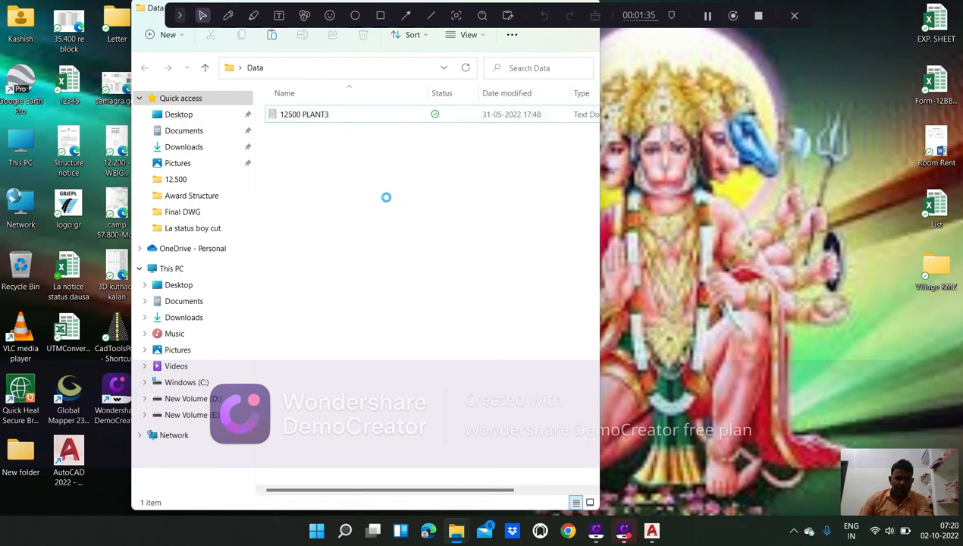
right_click(386, 197)
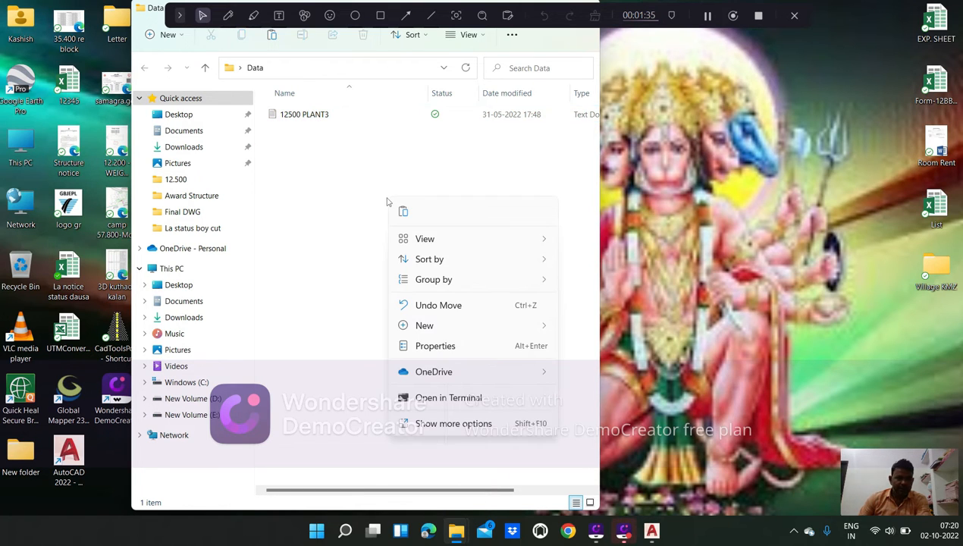
left_click(308, 119)
left_click(320, 208)
right_click(321, 208)
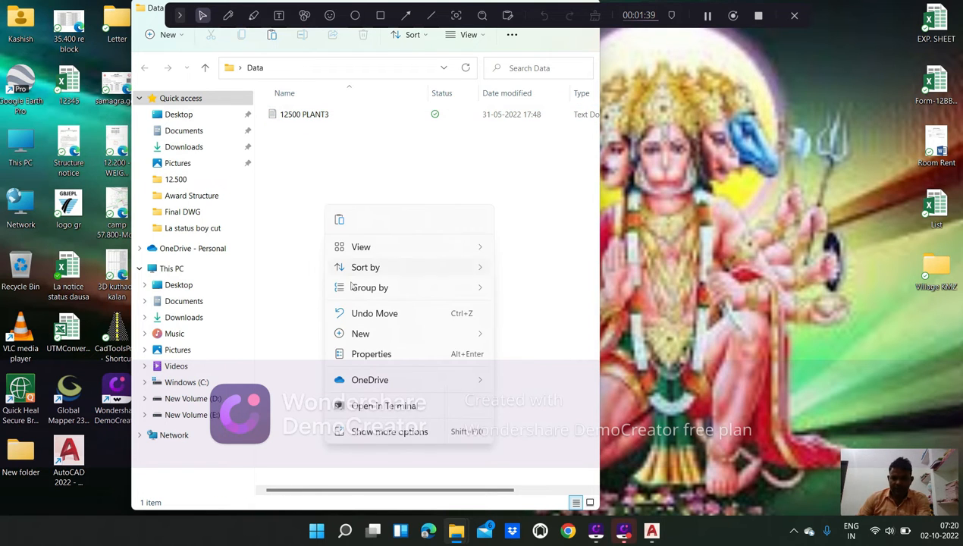
mouse_move(383, 333)
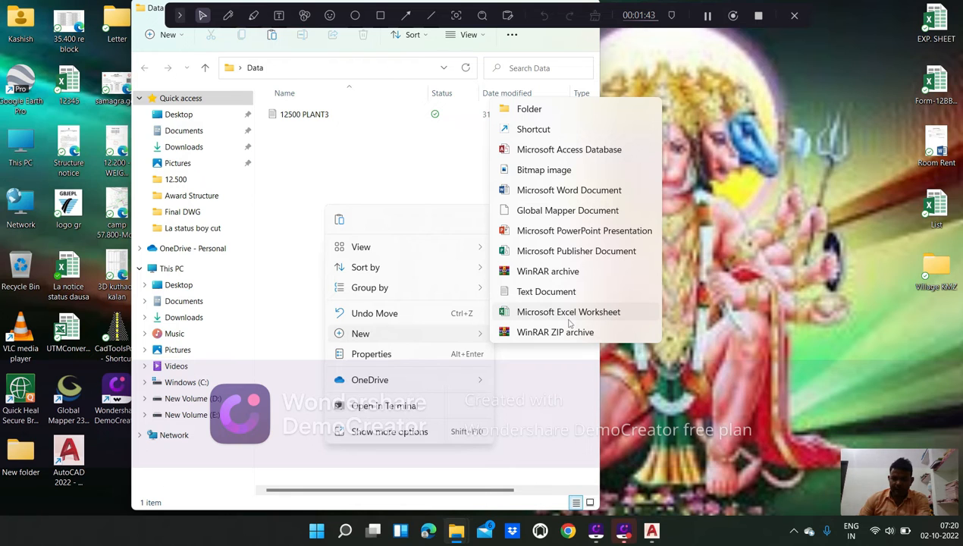
left_click(569, 322)
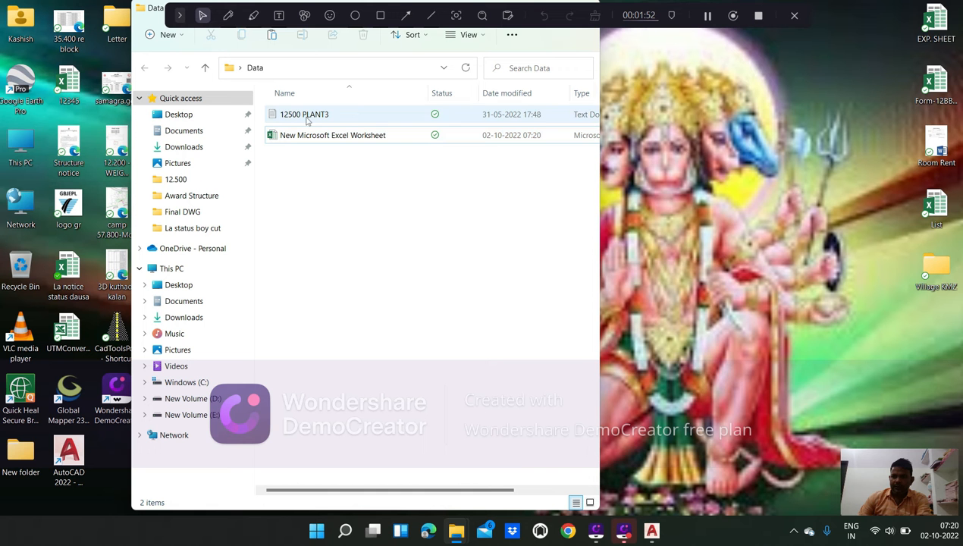
Open the 12500 PLANT3 text file in Notepad and copy all of its survey point data.
left_click(308, 119)
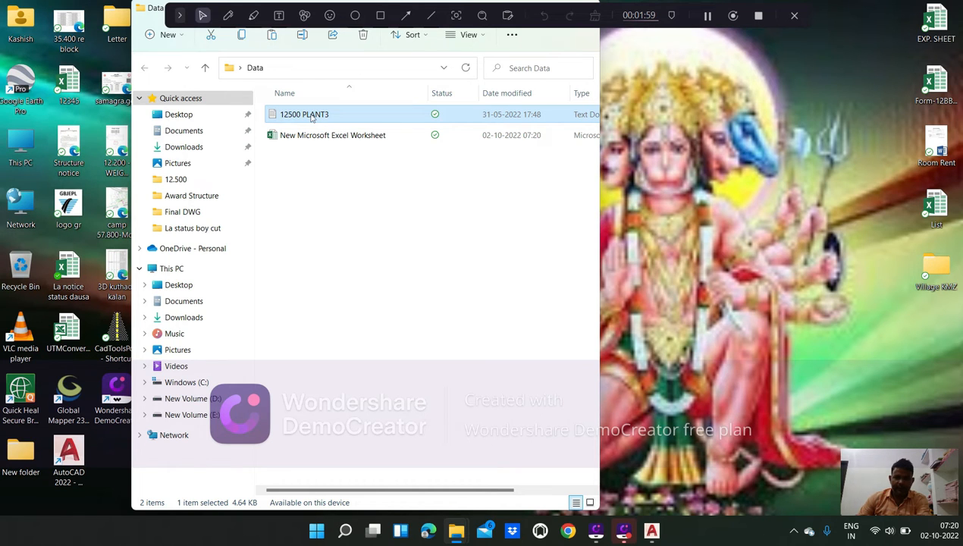
double_click(311, 117)
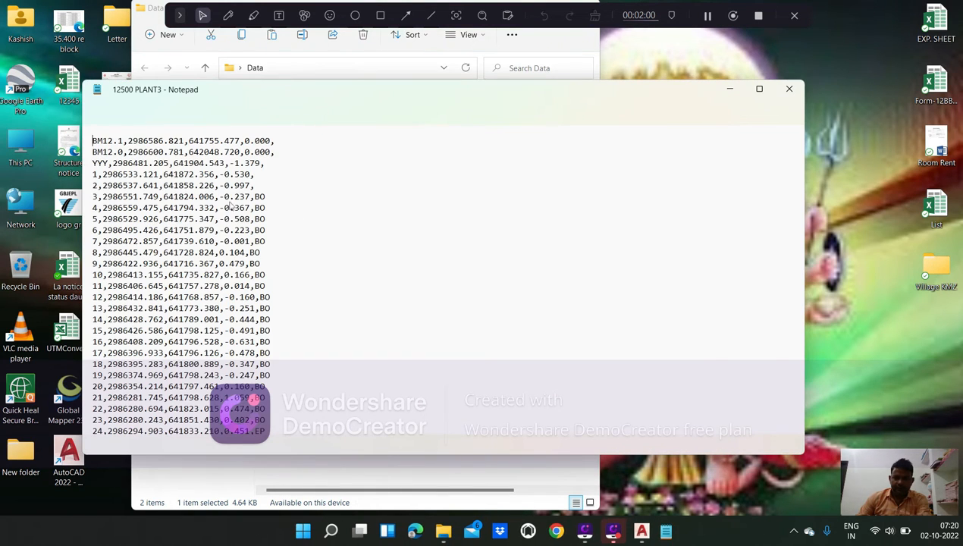
left_click_drag(91, 140, 289, 356)
key("ctrl+a")
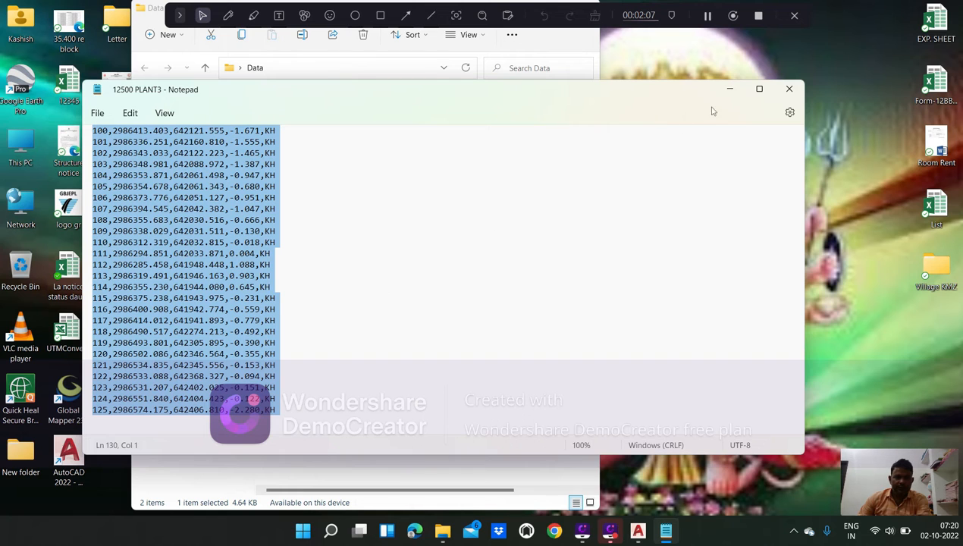
left_click(729, 89)
Open the new Excel worksheet, paste the copied point data starting at cell A1, and reduce the workbook to a smaller window.
left_click(322, 143)
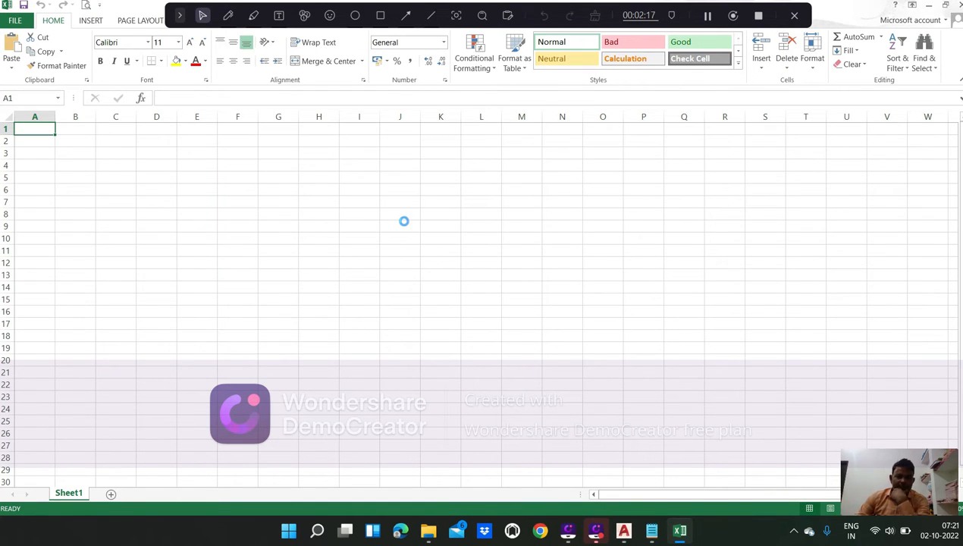
key("ctrl+v")
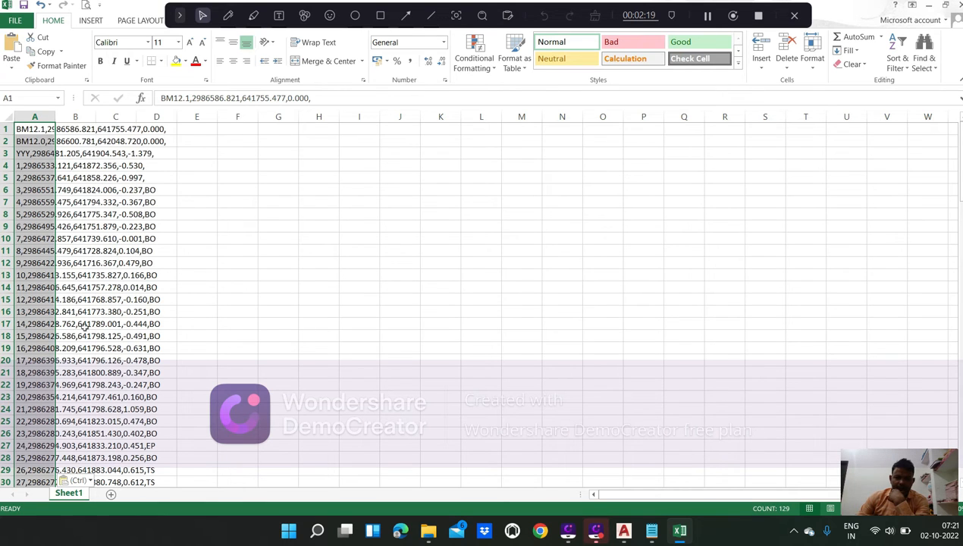
scroll(85, 326, "down", 20)
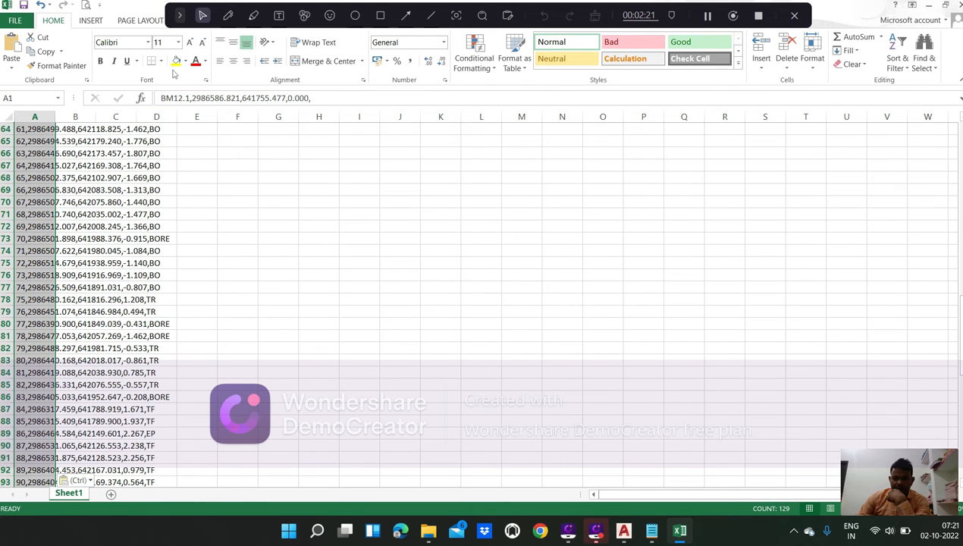
scroll(444, 124, "up", 5)
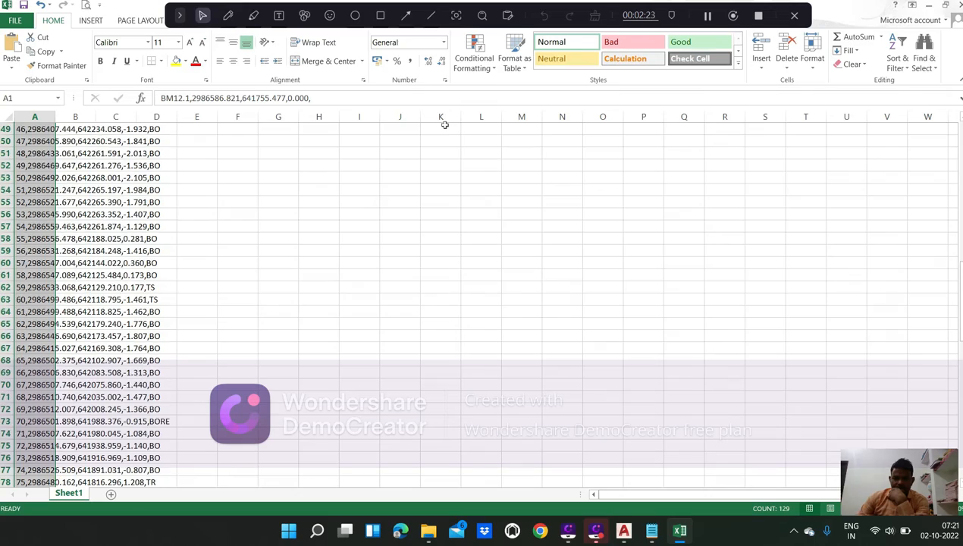
left_click(938, 6)
left_click_drag(697, 149, 552, 69)
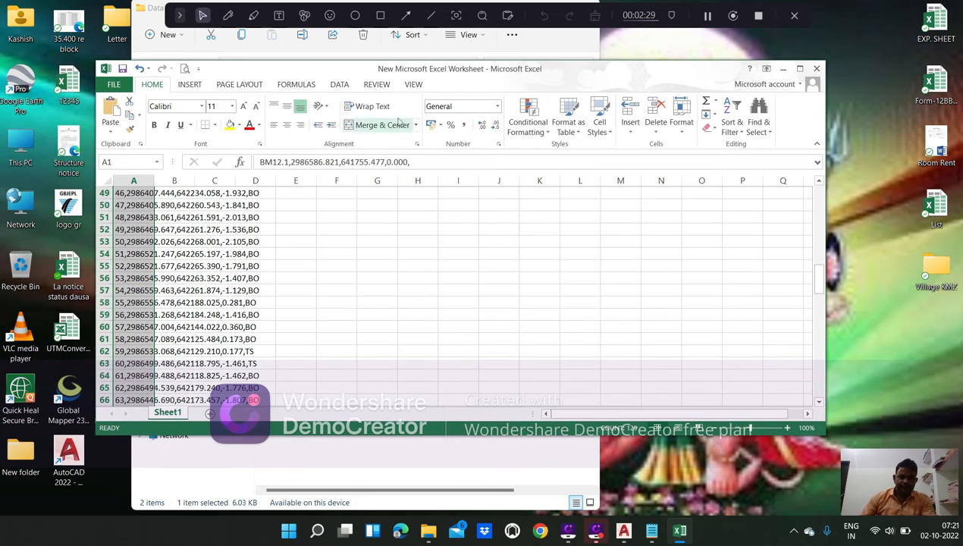
Split column A into columns as delimited text, using tab, semicolon, comma, space and "=" as delimiters and treating consecutive delimiters as one.
left_click(339, 85)
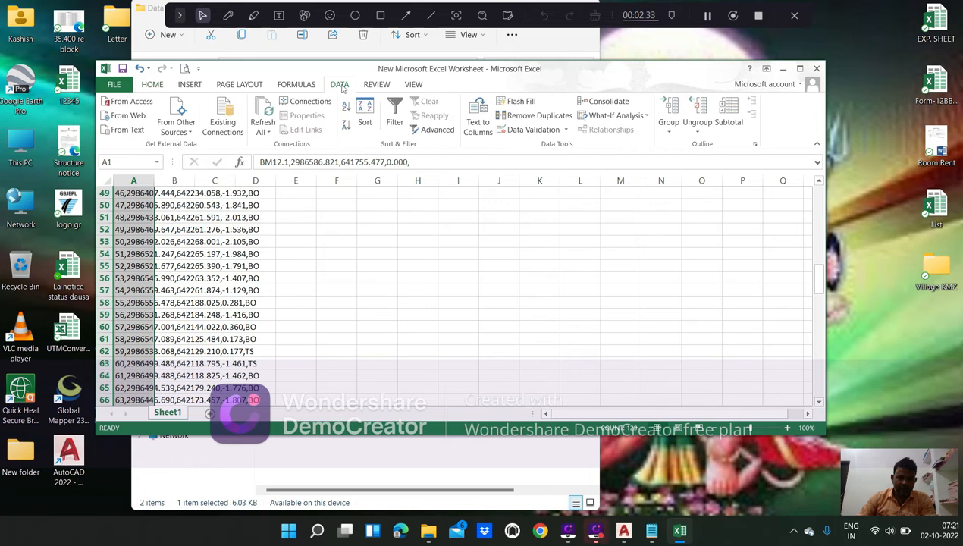
left_click(475, 122)
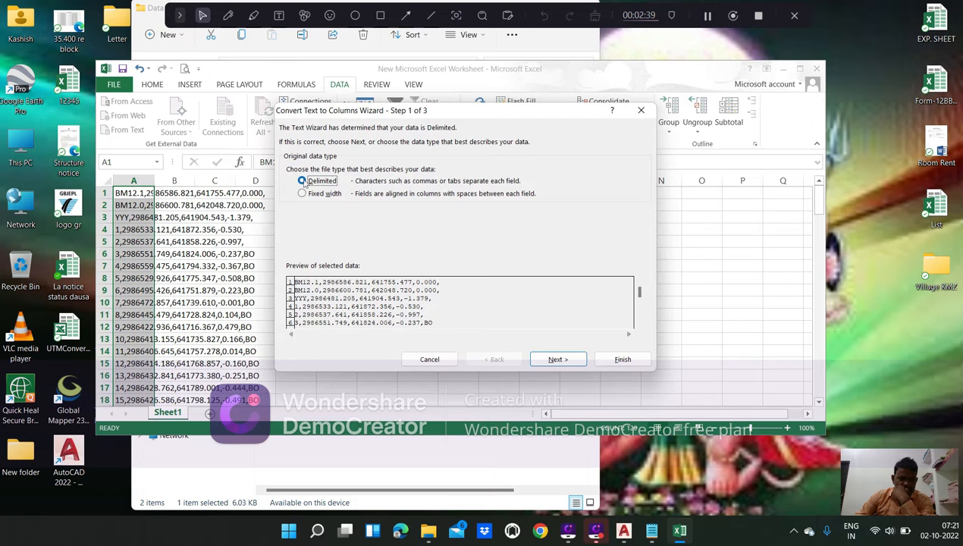
left_click(557, 359)
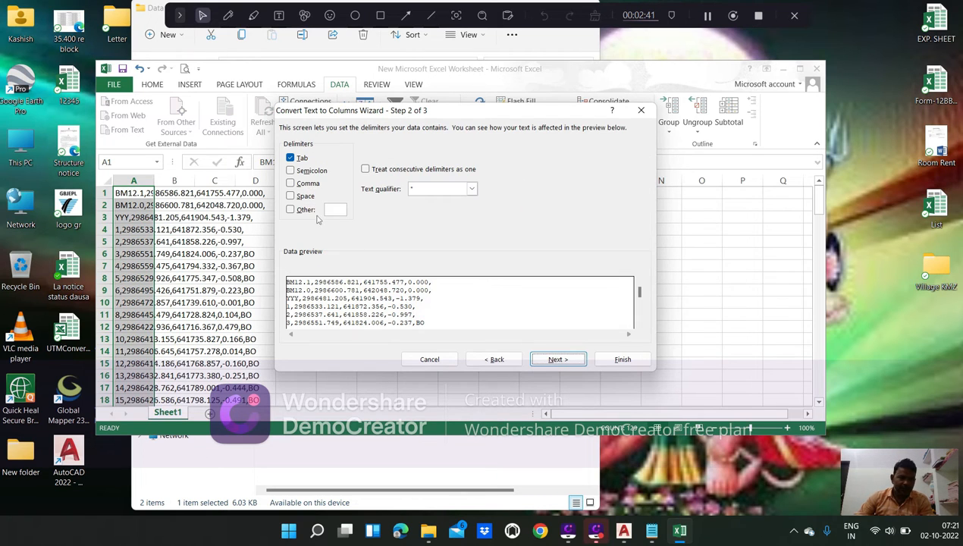
left_click(289, 170)
left_click(289, 182)
left_click(290, 195)
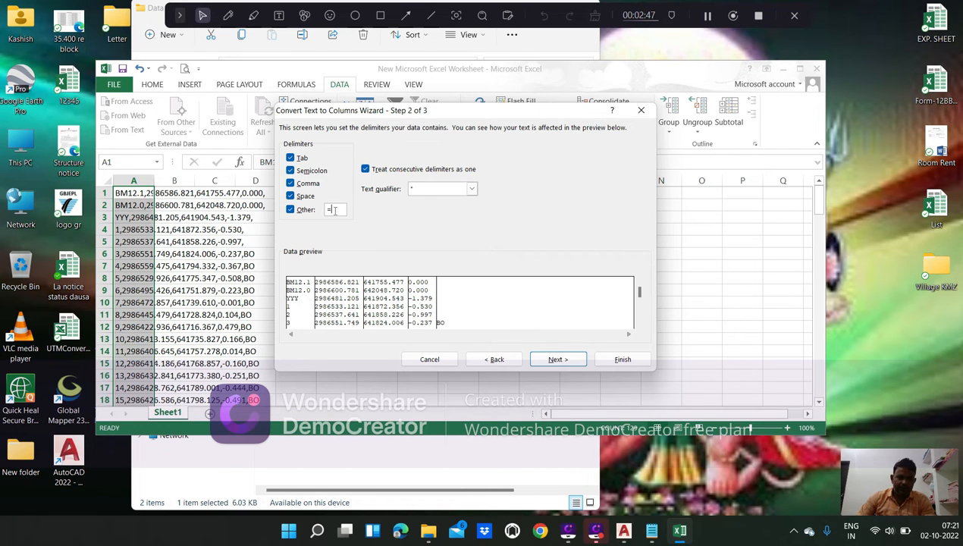
left_click(549, 360)
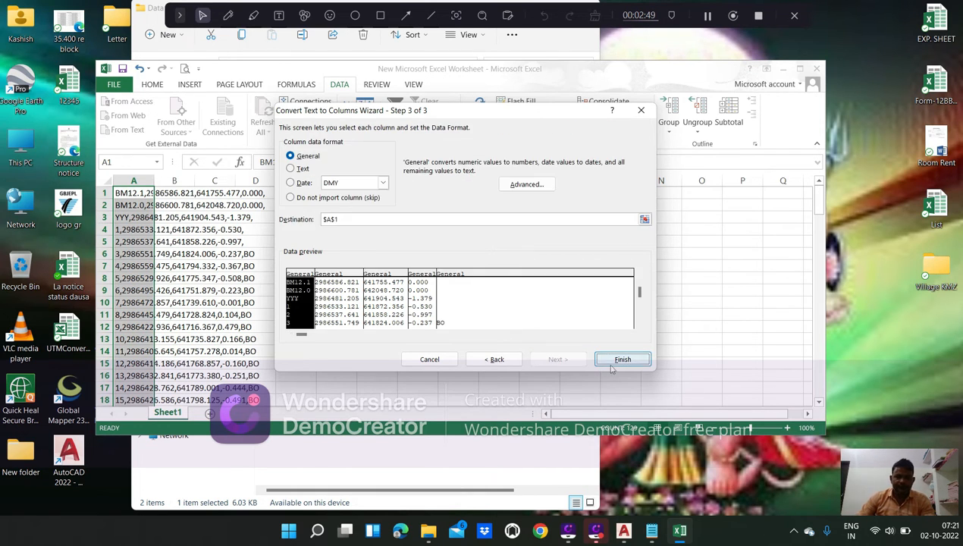
left_click(615, 364)
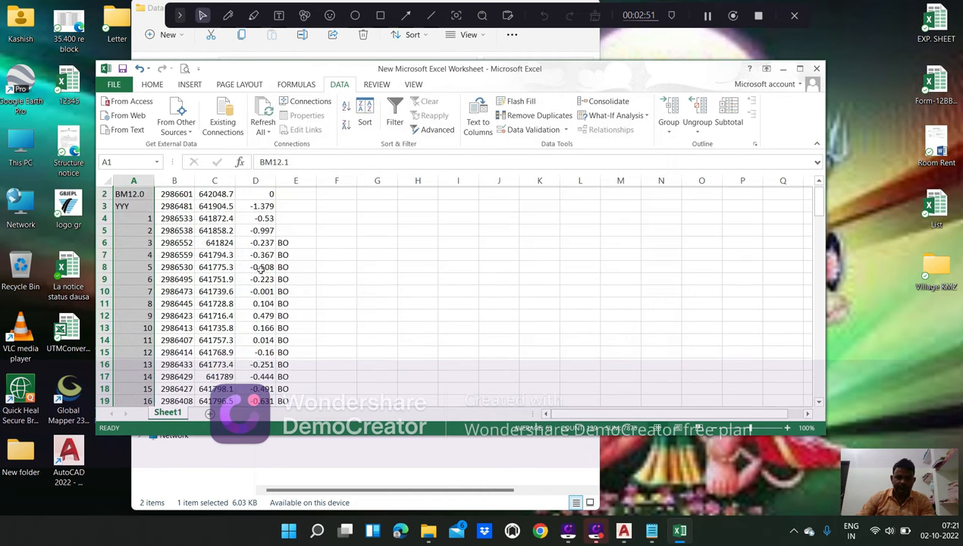
Delete the first three rows of the sheet, which hold points BM12.1, BM12.0 and YYY.
scroll(178, 293, "down", 9)
scroll(176, 292, "up", 9)
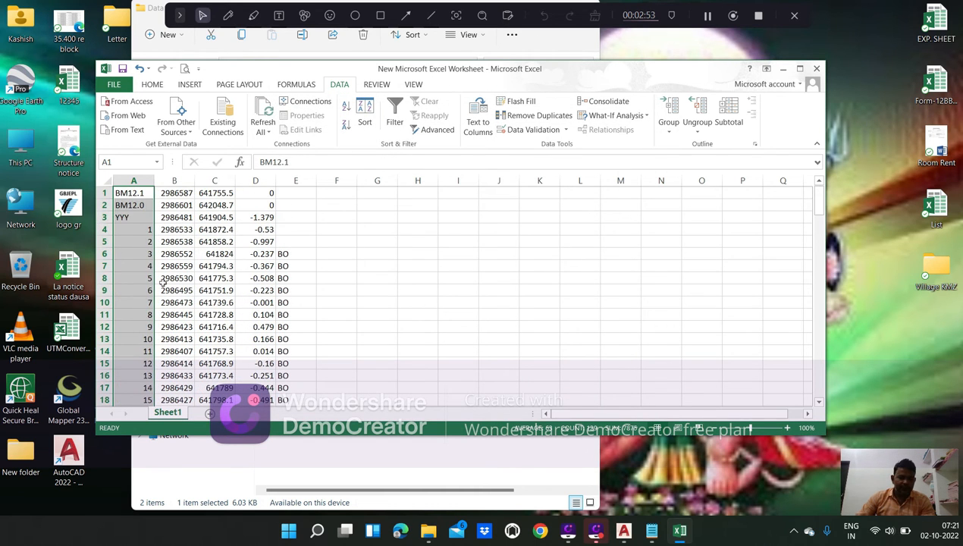
left_click(137, 195)
left_click(136, 206)
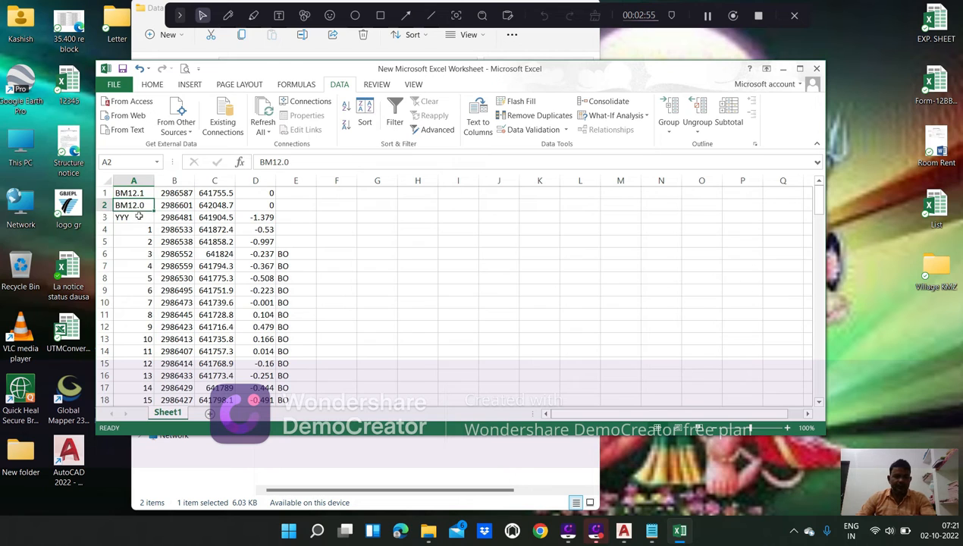
left_click(138, 217)
left_click_drag(106, 193, 115, 217)
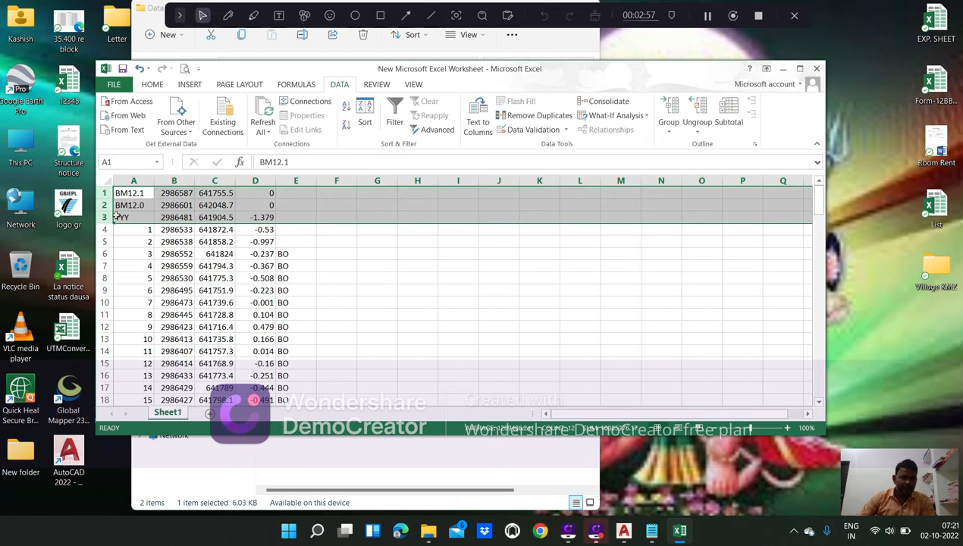
key("ctrl+minus")
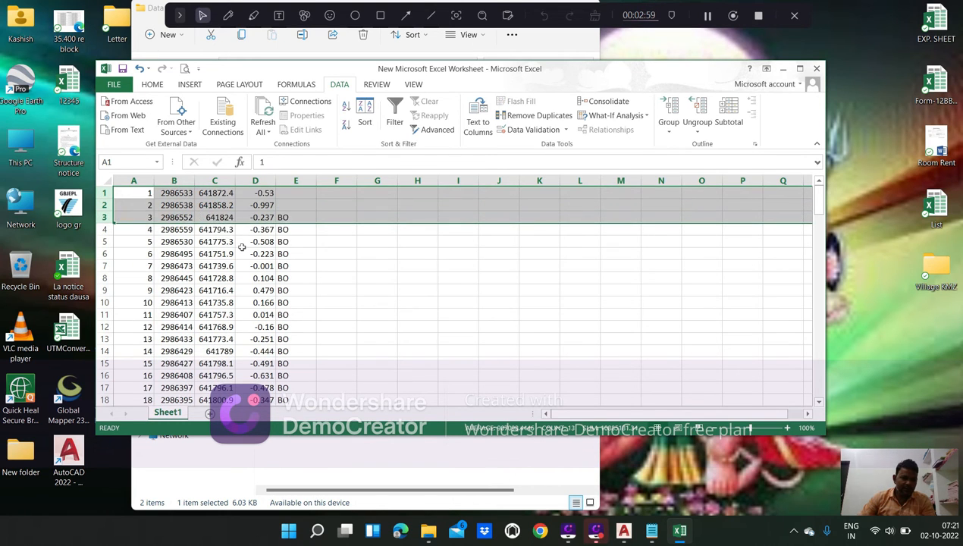
Examine the values down column D, and the point number and coordinate at the start of columns A and B.
left_click(258, 254)
left_click(258, 193)
left_click(257, 253)
left_click(258, 302)
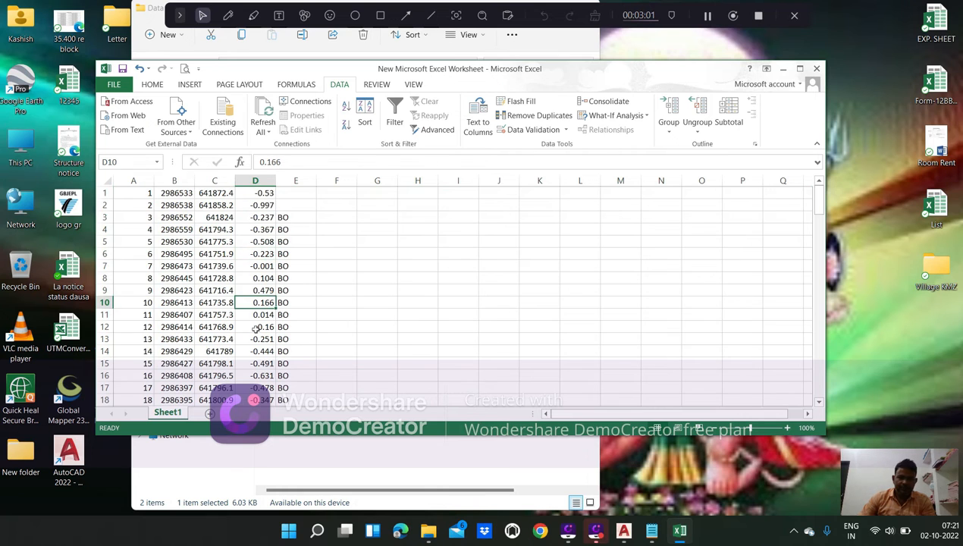
scroll(256, 319, "down", 10)
scroll(256, 328, "down", 4)
left_click(258, 314)
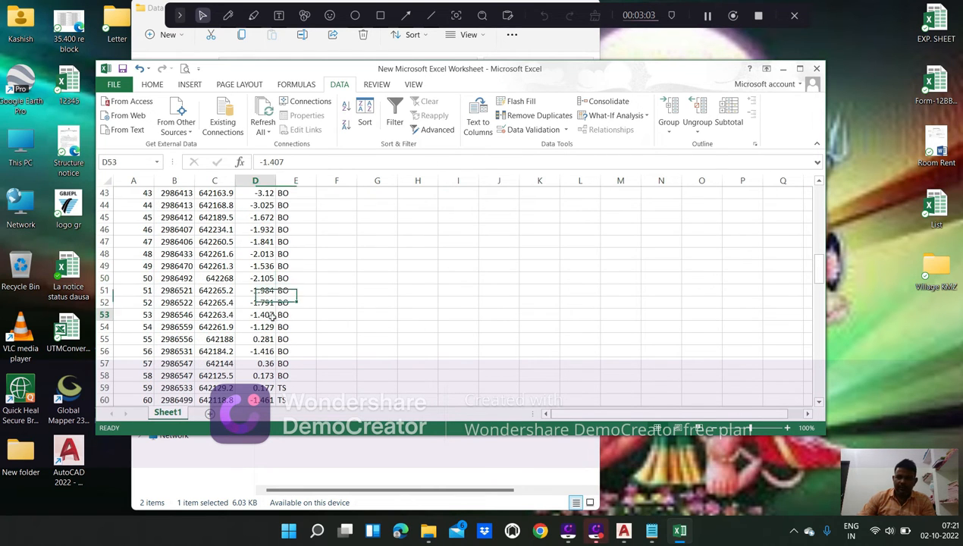
scroll(200, 317, "up", 14)
left_click(139, 196)
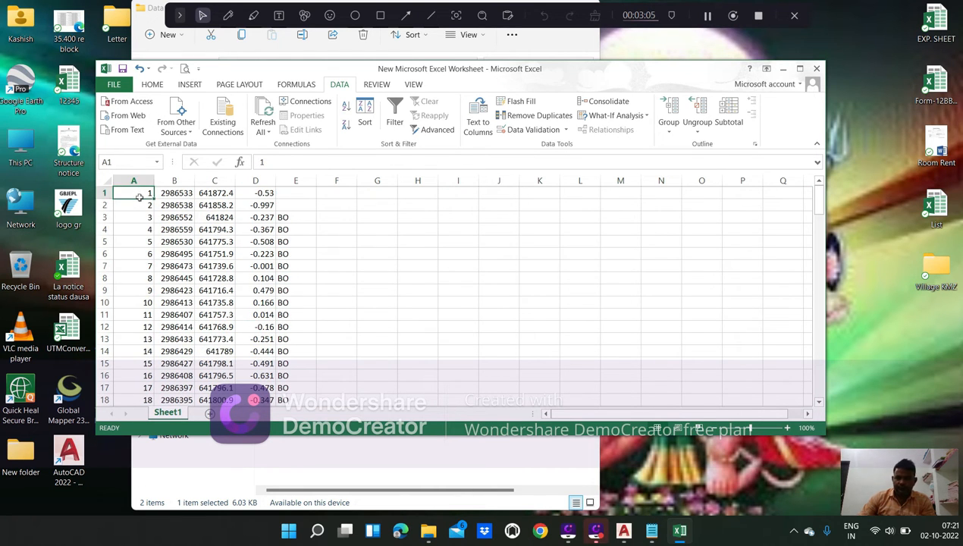
left_click(173, 192)
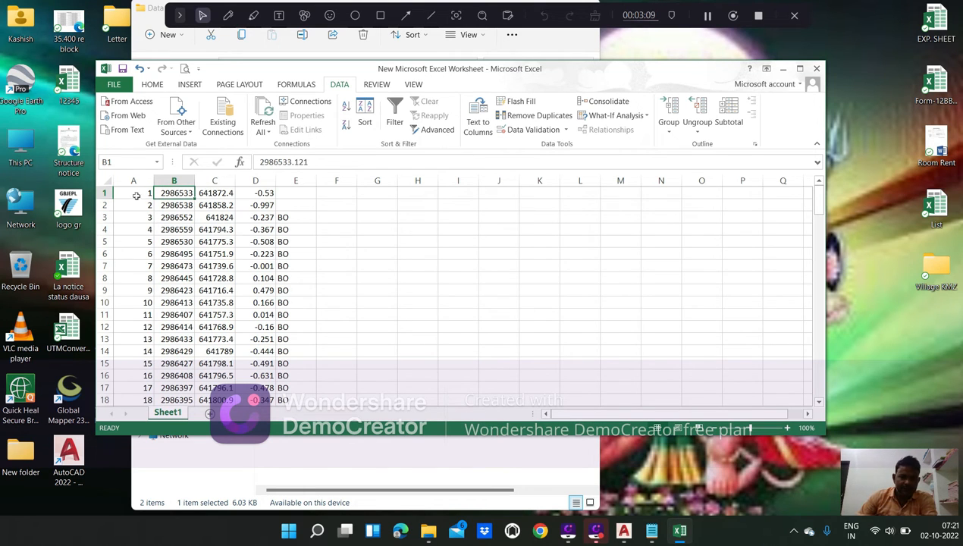
Insert a blank row above the data and enter the headers "y" in B1 and "x" in C1.
left_click(104, 193)
key("ctrl+shift+equal")
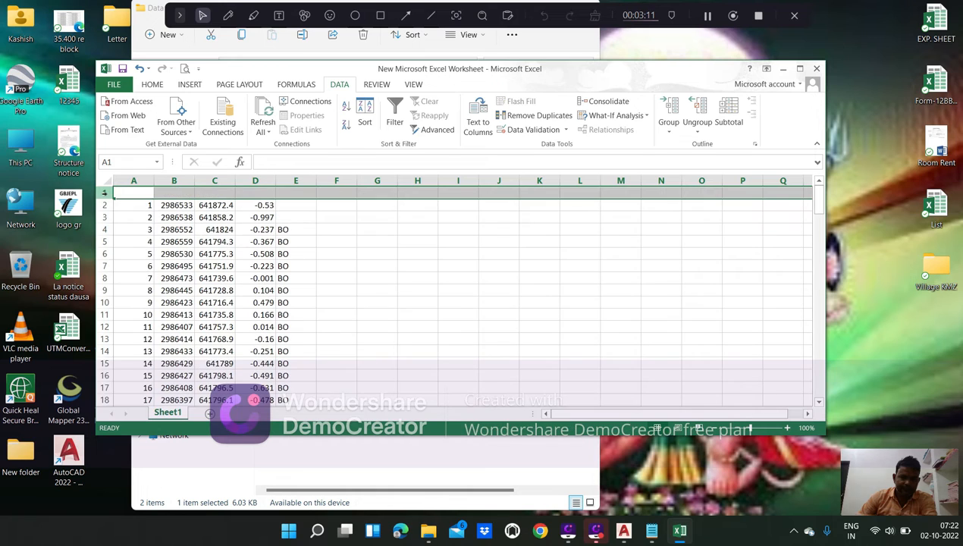
left_click(174, 194)
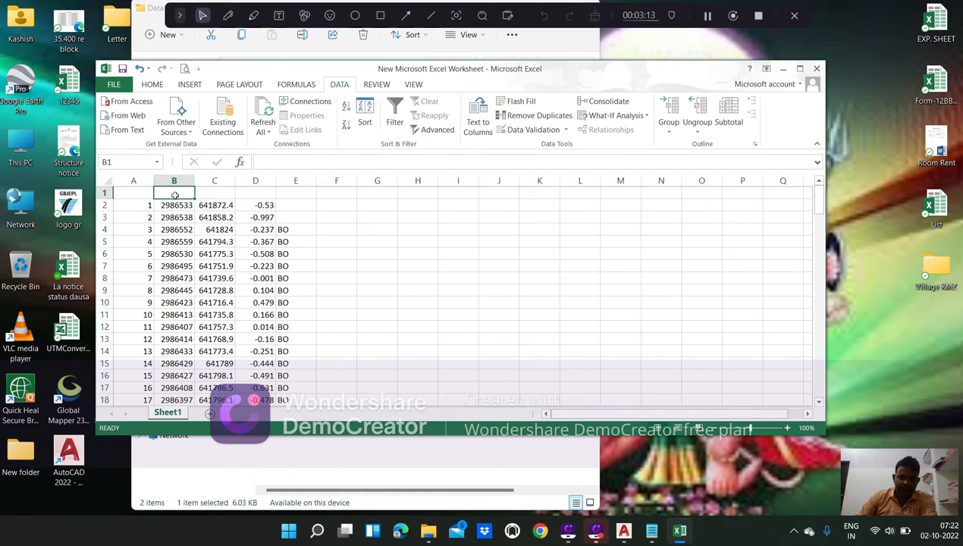
type("y")
left_click(219, 193)
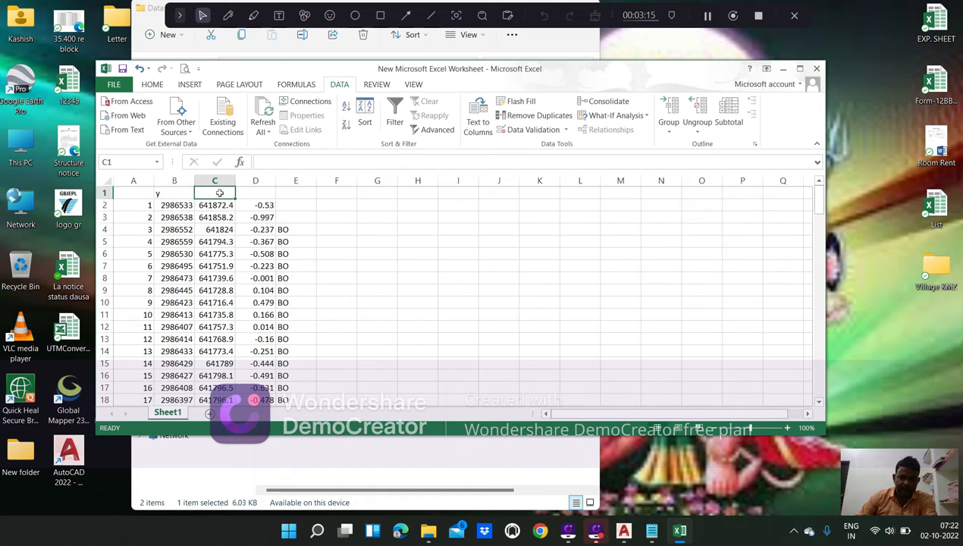
type("x")
left_click(225, 270)
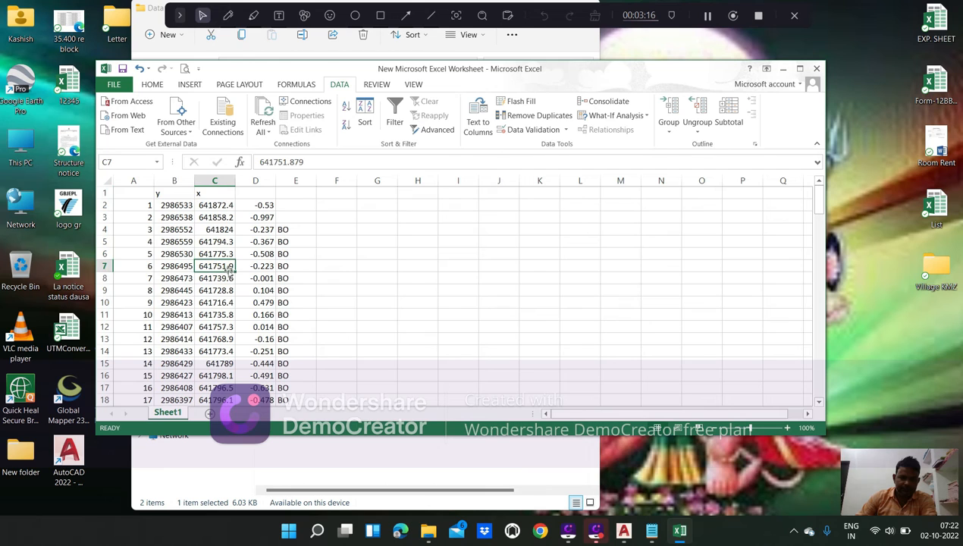
Swap the coordinate columns so that x is in column B and y in column C, and delete the emptied column D.
left_click(206, 179)
key("ctrl+shift+equal")
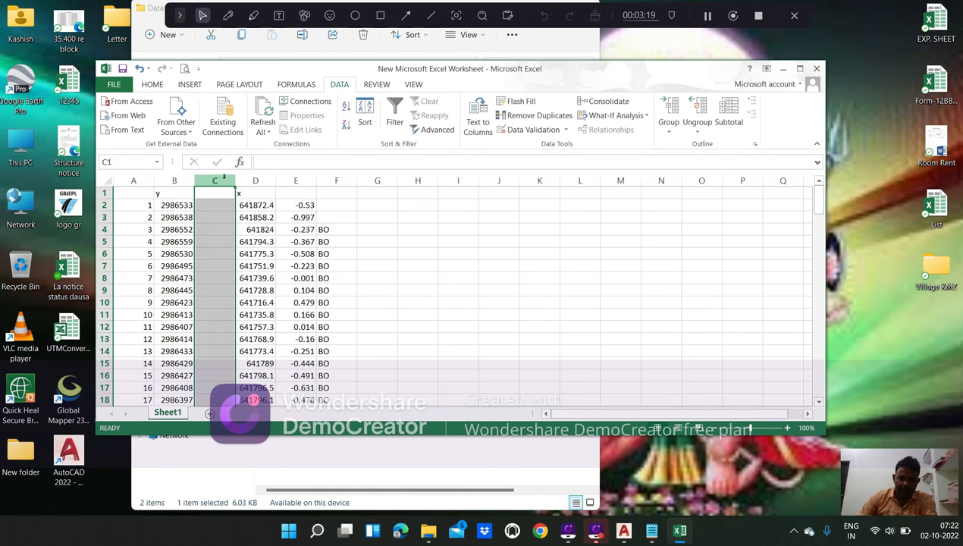
left_click(177, 179)
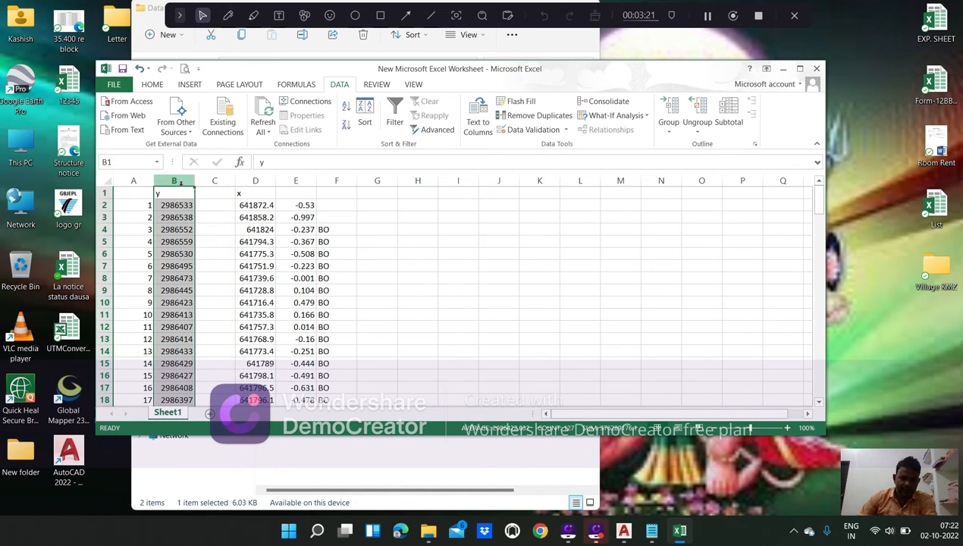
left_click_drag(194, 196, 170, 205)
left_click(255, 181)
left_click(255, 181)
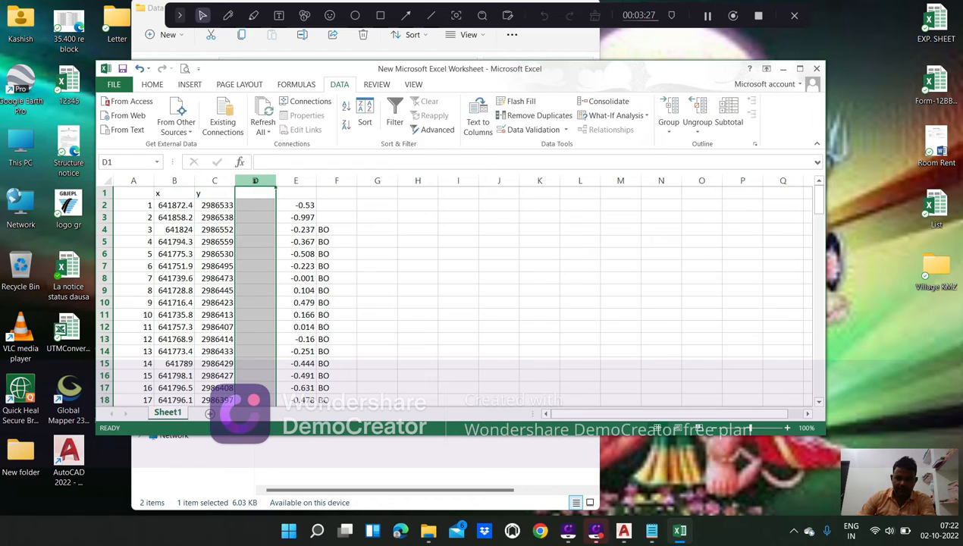
key("ctrl+minus")
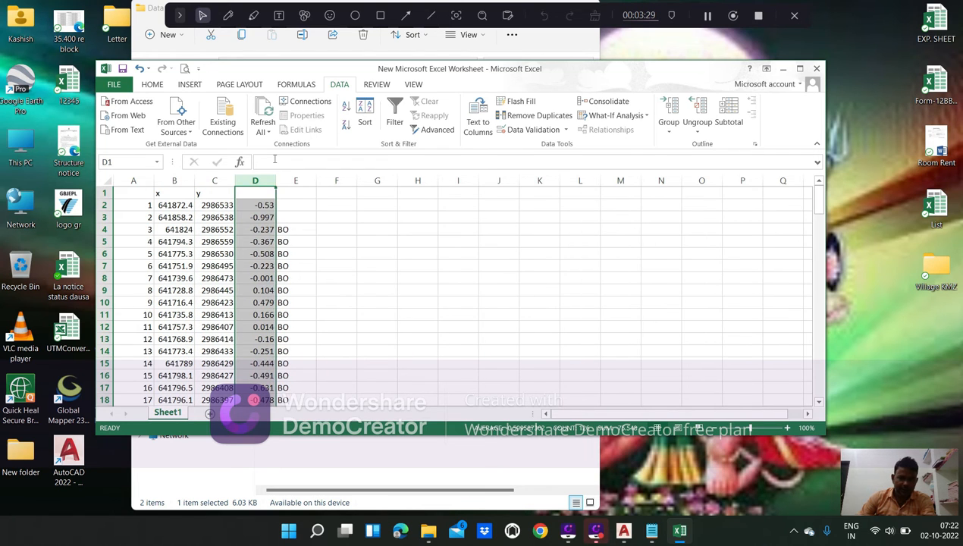
left_click(196, 280)
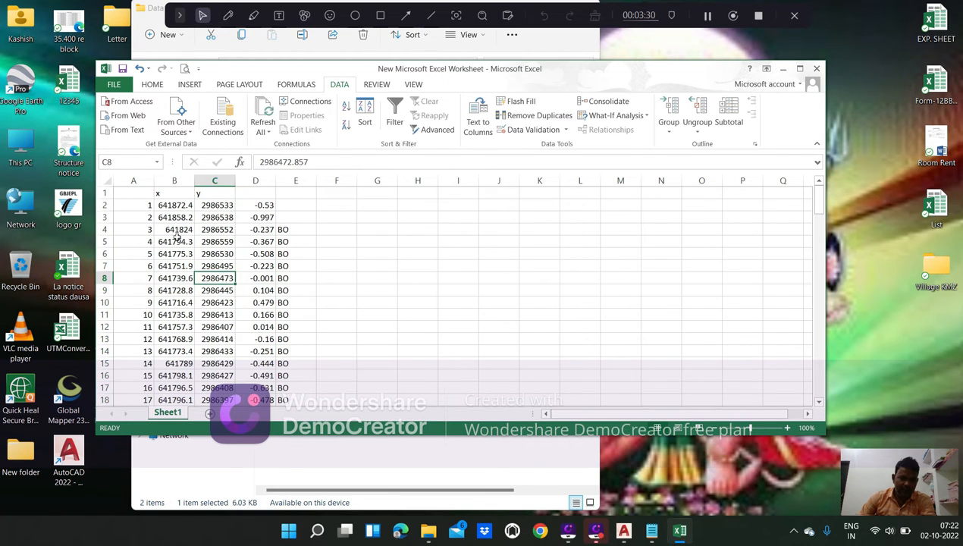
Examine the first point's number, x, y, elevation and code cells in row 2 against the rows below.
left_click(144, 207)
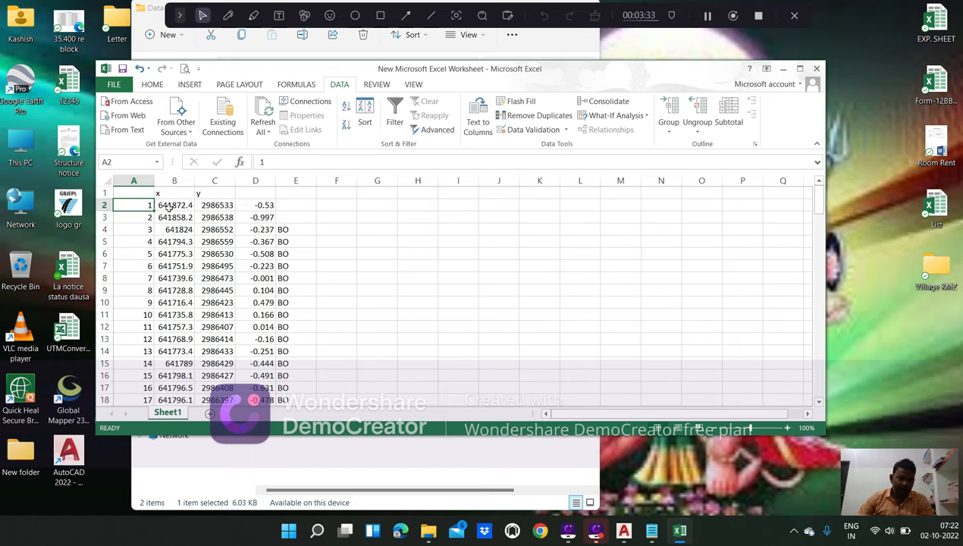
left_click(168, 208)
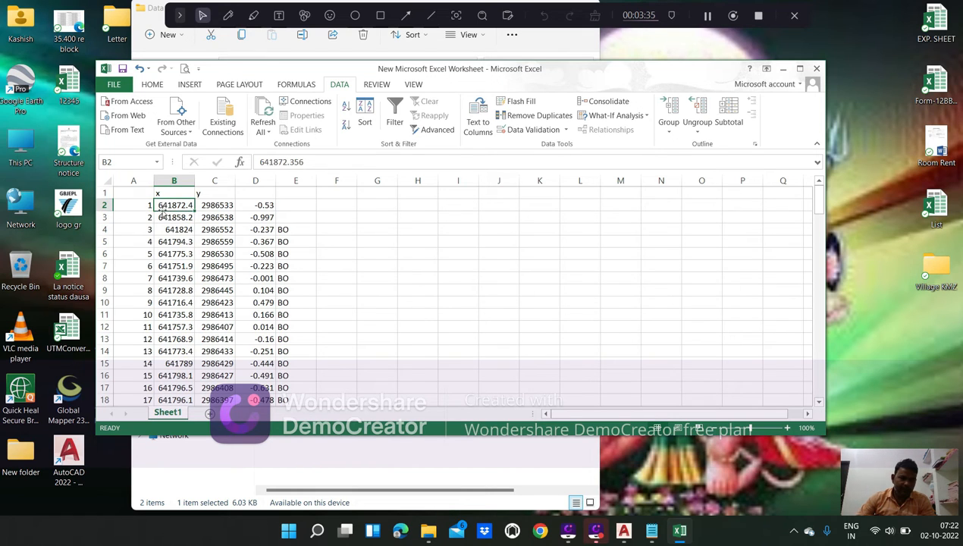
left_click(221, 210)
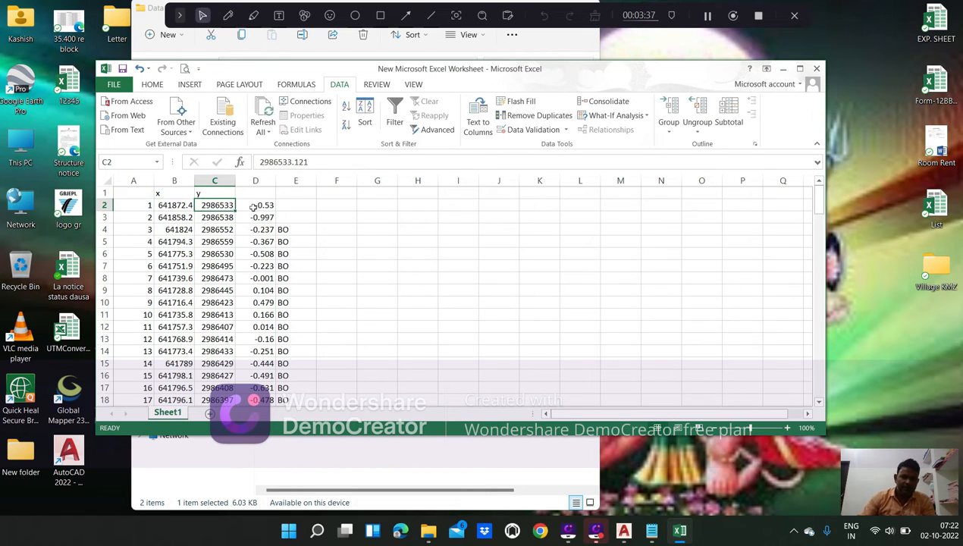
left_click(256, 212)
left_click(294, 230)
left_click(292, 207)
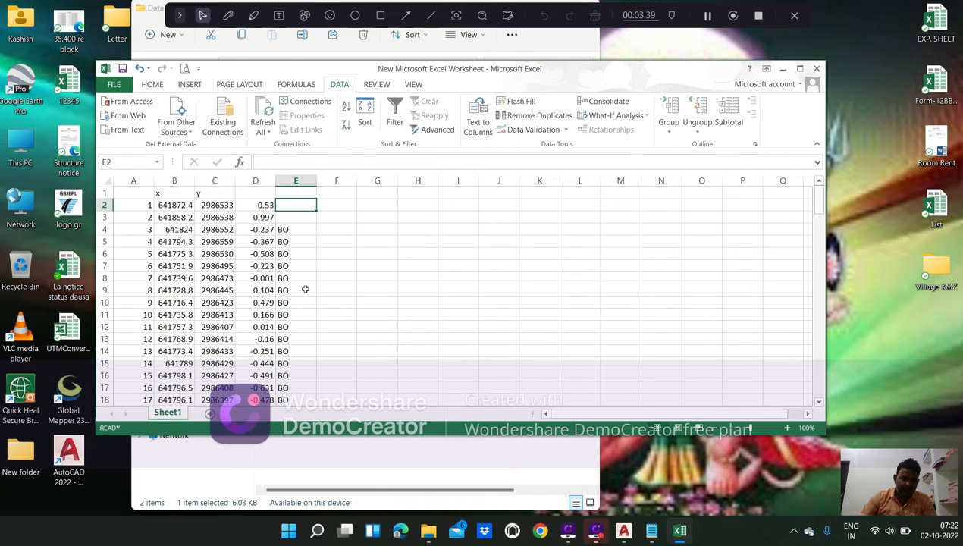
left_click(243, 231)
left_click(283, 204)
Delete rows 2 and 3, which hold points 1 and 2 without a code in column E.
left_click(299, 218)
left_click_drag(107, 206, 107, 217)
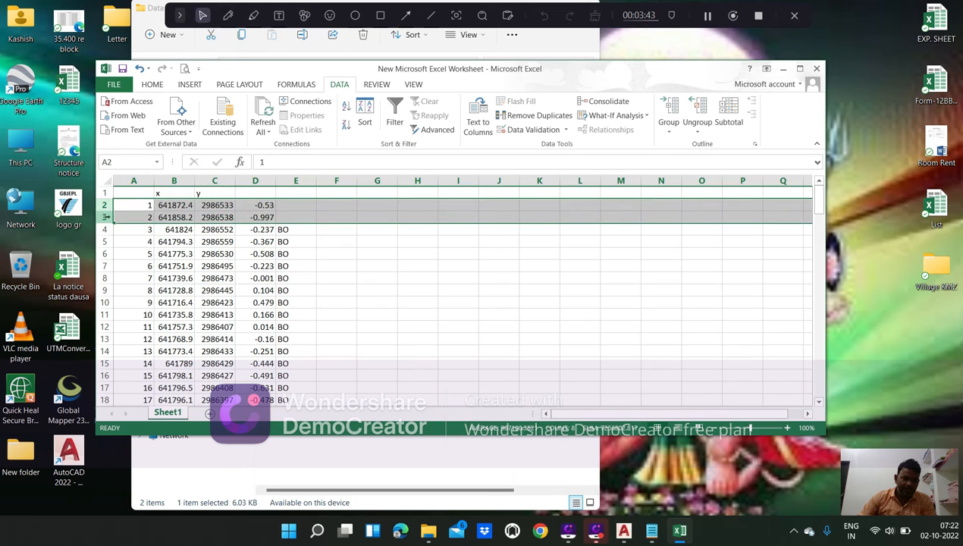
key("ctrl+minus")
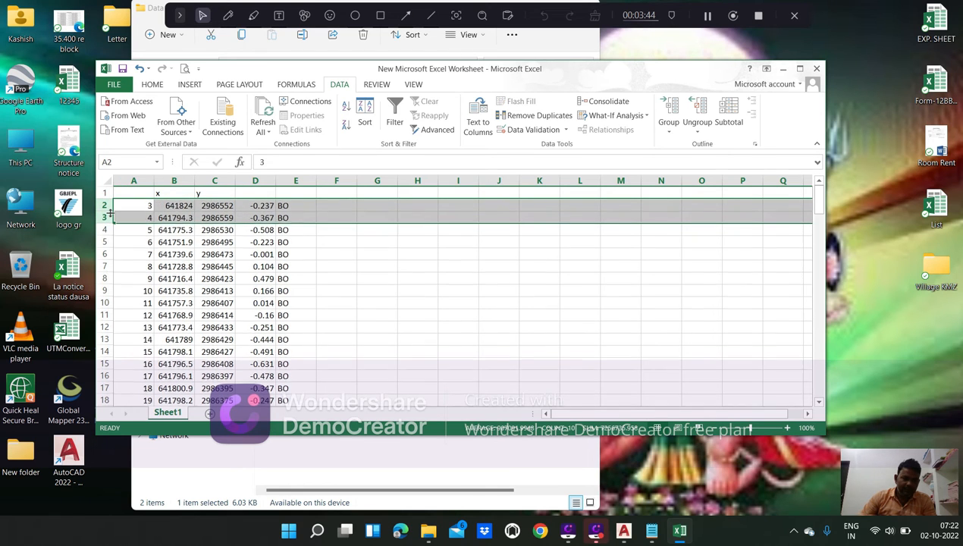
Find the remaining points without a code in column E and delete their rows, 91 and 92 (HH and 92).
left_click(240, 293)
scroll(252, 314, "down", 20)
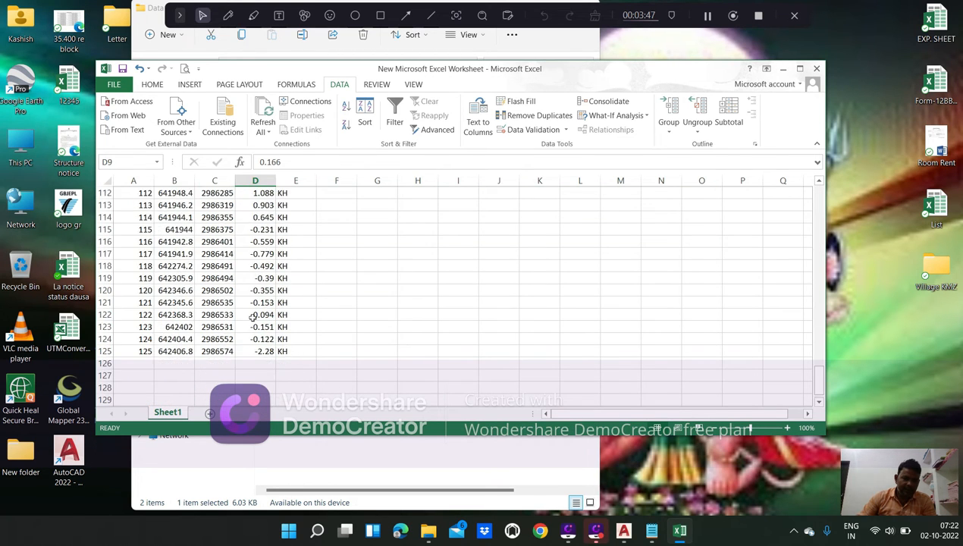
scroll(252, 316, "up", 13)
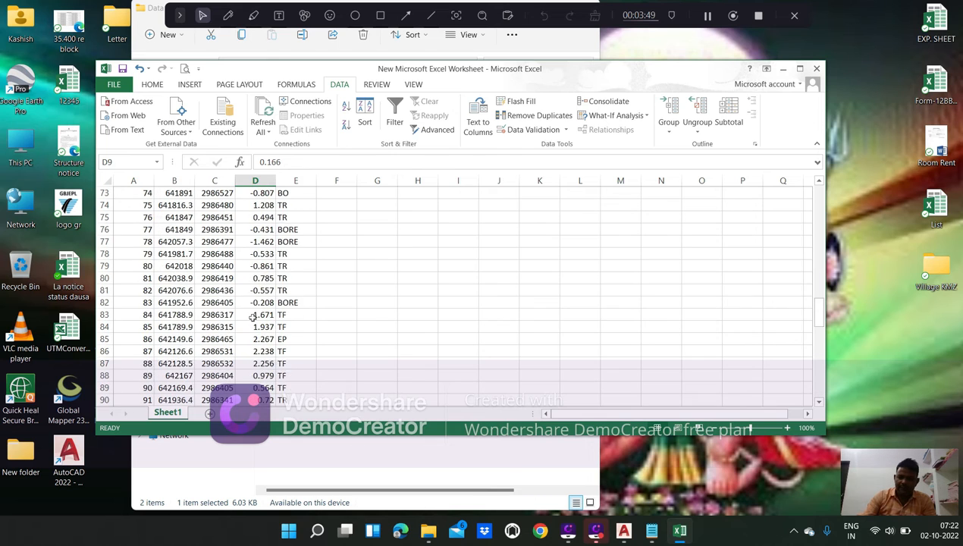
scroll(253, 318, "down", 4)
left_click(136, 267)
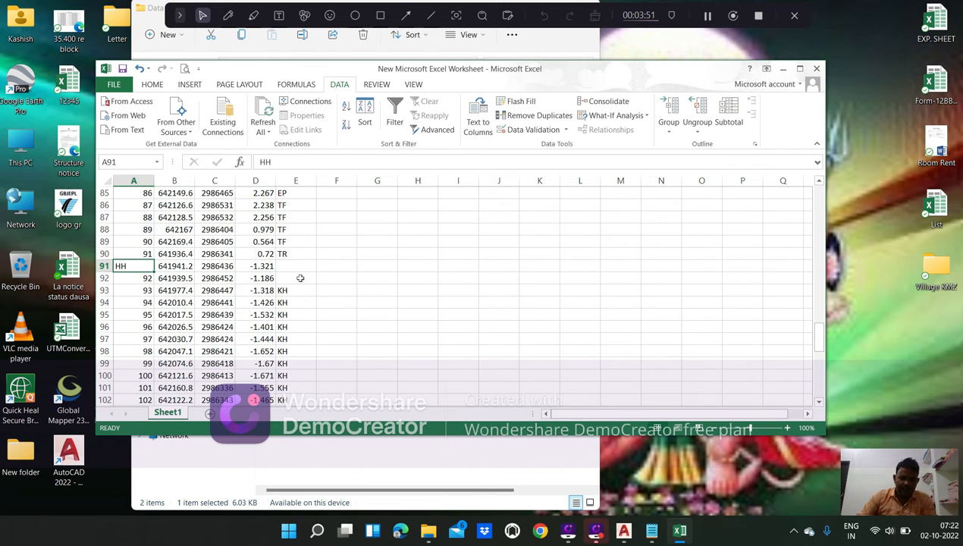
left_click(292, 265)
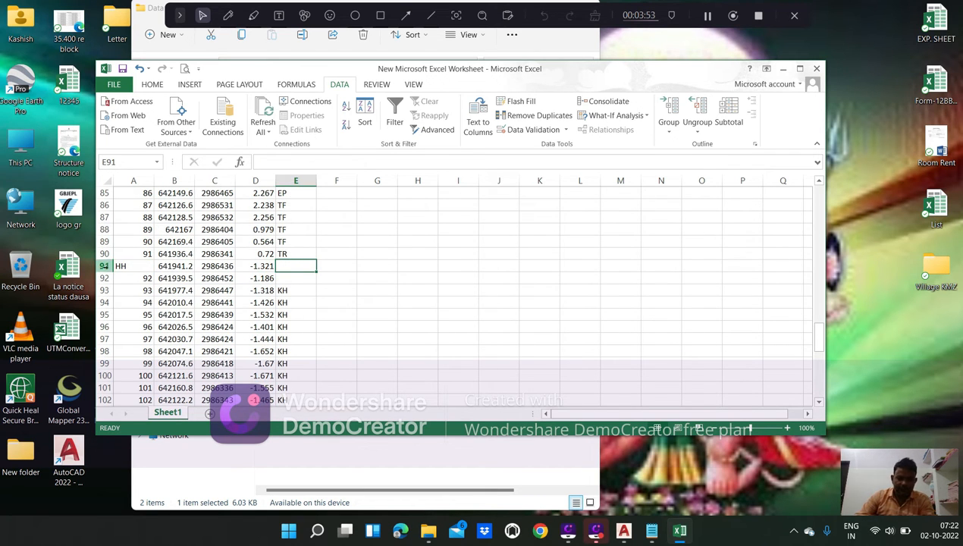
mouse_move(103, 266)
left_mouse_down()
mouse_move(106, 302)
mouse_move(106, 278)
left_mouse_up()
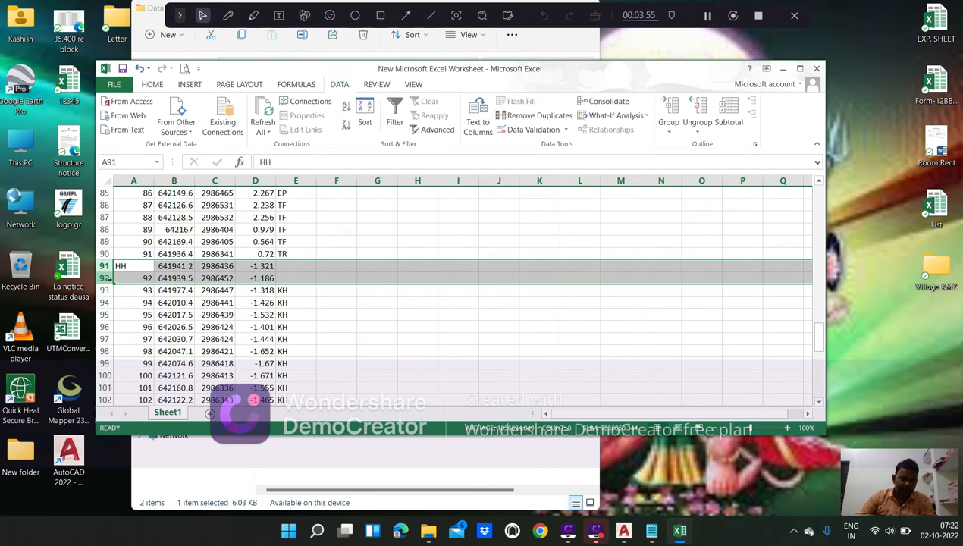
key("ctrl+minus")
Delete the header row with the x and y labels and check the remaining point list down to its end.
scroll(282, 342, "down", 14)
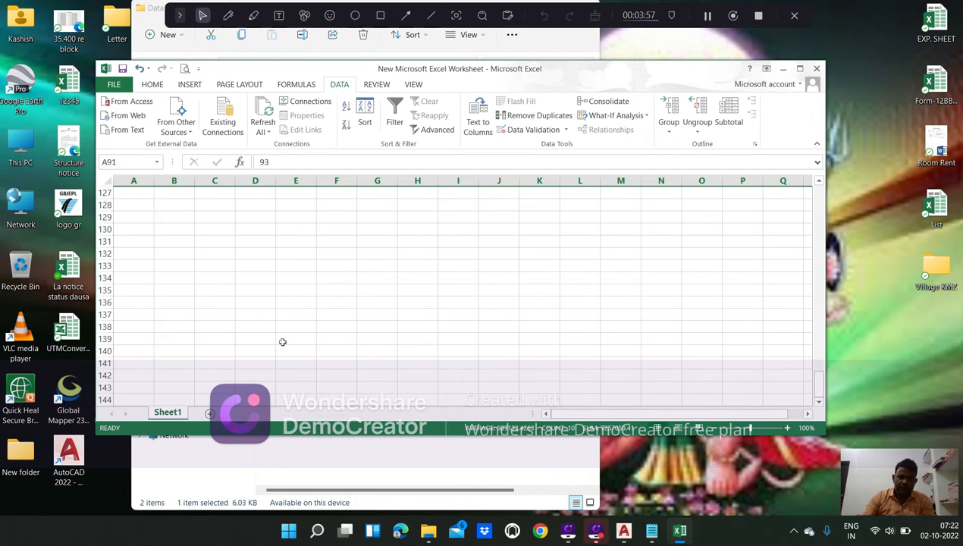
scroll(282, 342, "up", 20)
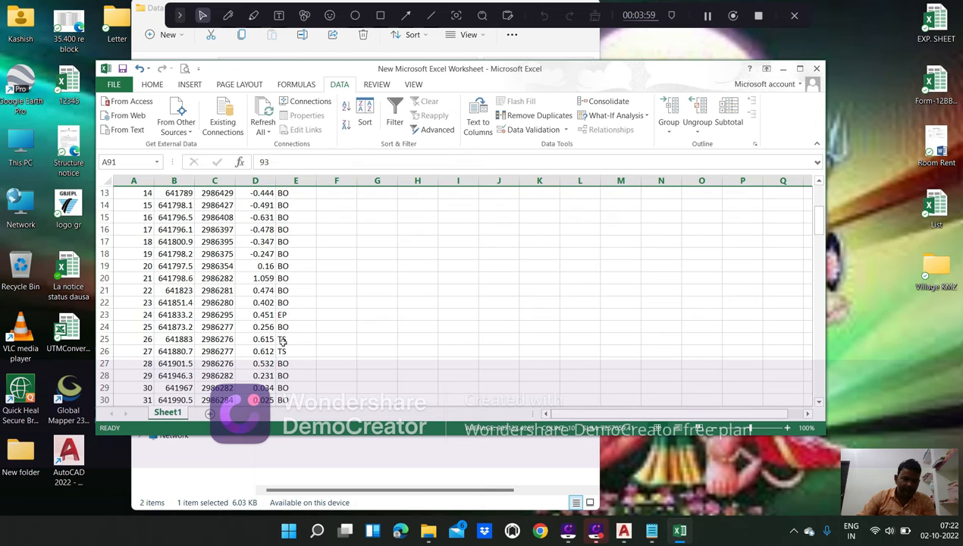
scroll(282, 342, "up", 4)
left_click(102, 193)
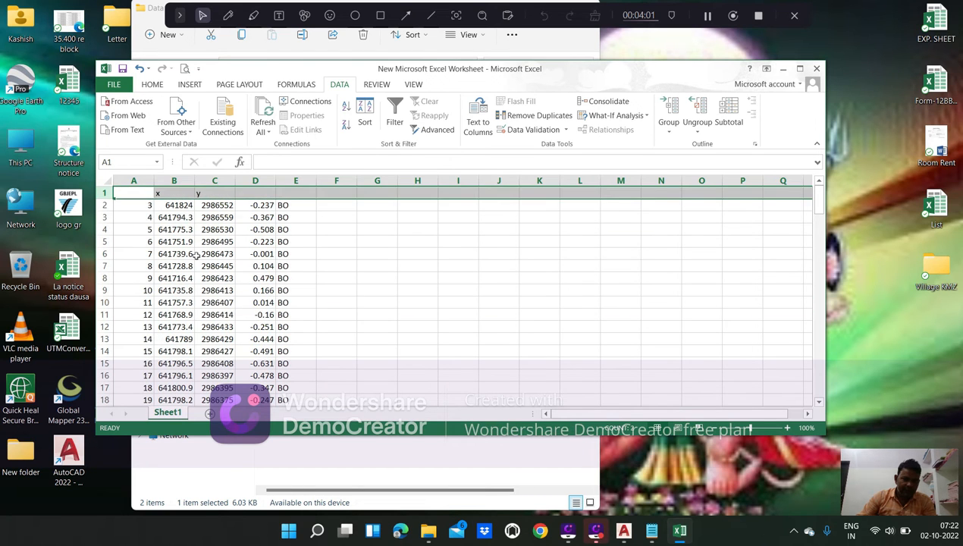
key("ctrl+minus")
left_click(197, 254)
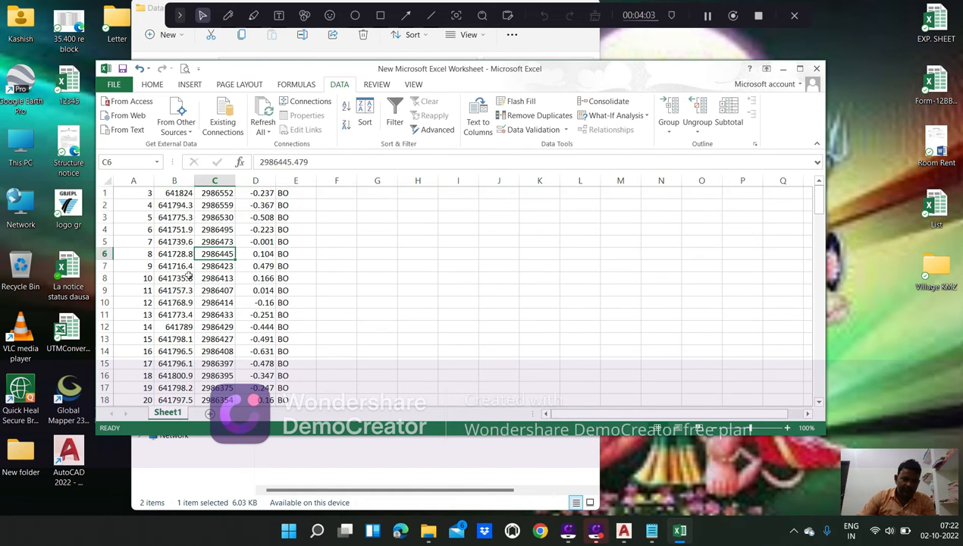
scroll(190, 270, "down", 20)
scroll(189, 274, "down", 7)
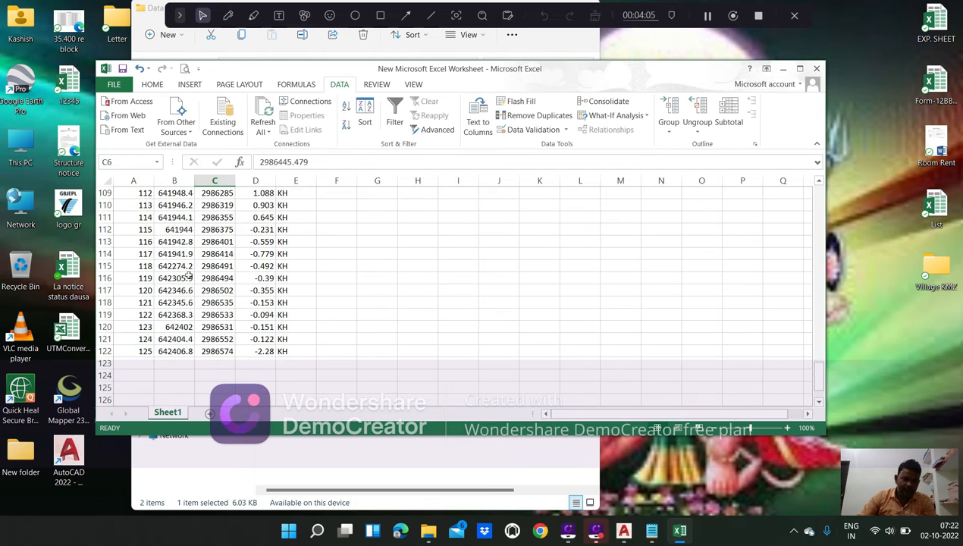
scroll(189, 274, "up", 17)
scroll(189, 279, "up", 5)
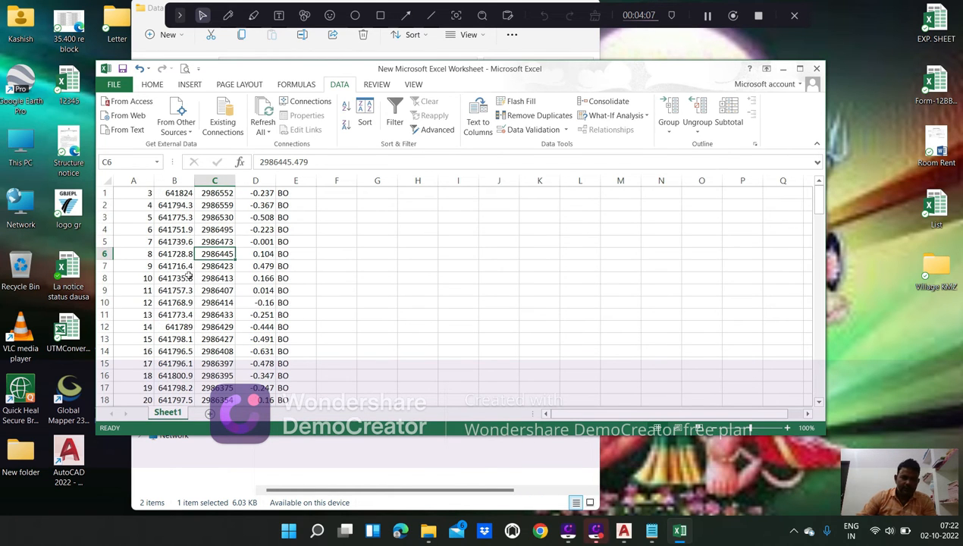
Save the sheet in the Data folder on the Desktop as Upload in Text (MS-DOS) format, accepting the possible loss of workbook features.
left_click(114, 85)
left_click(127, 199)
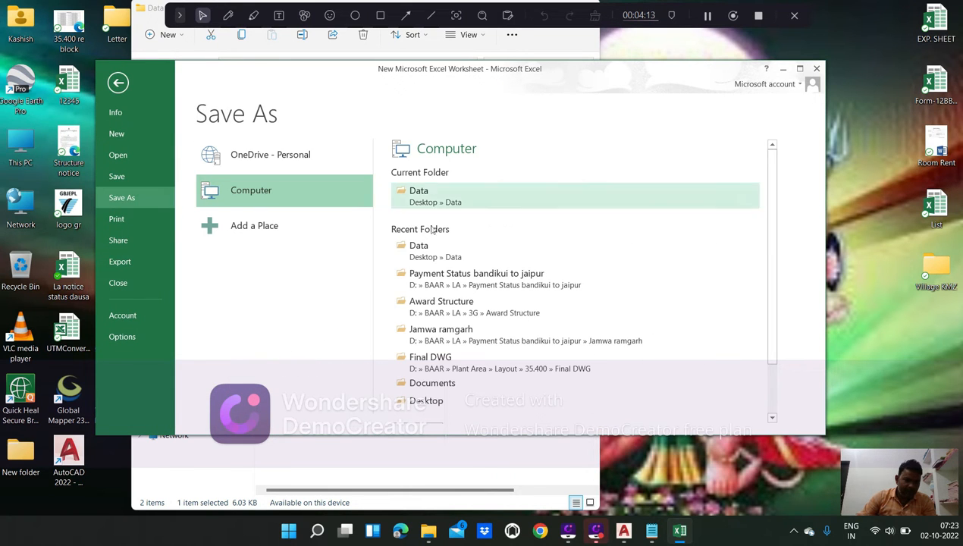
scroll(426, 357, "down", 2)
left_click(426, 389)
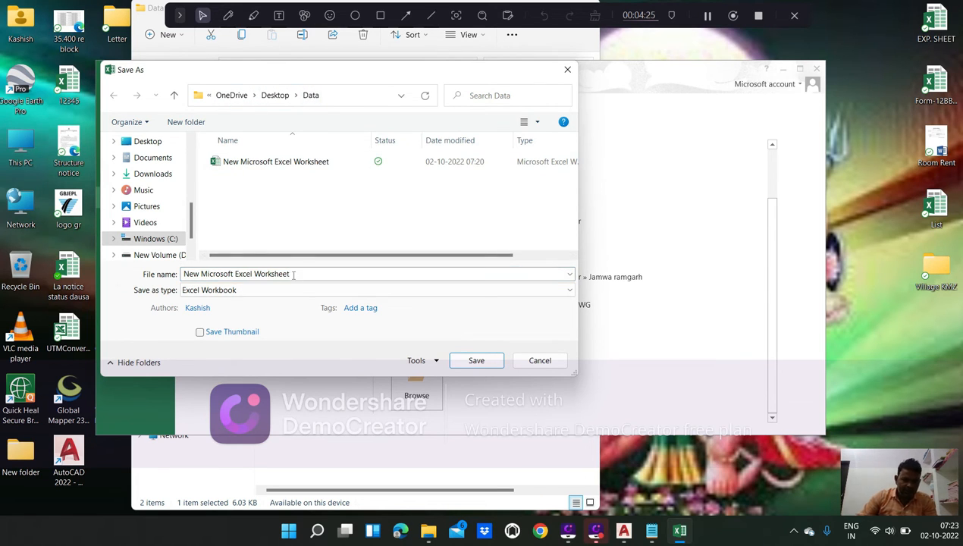
type("Upload")
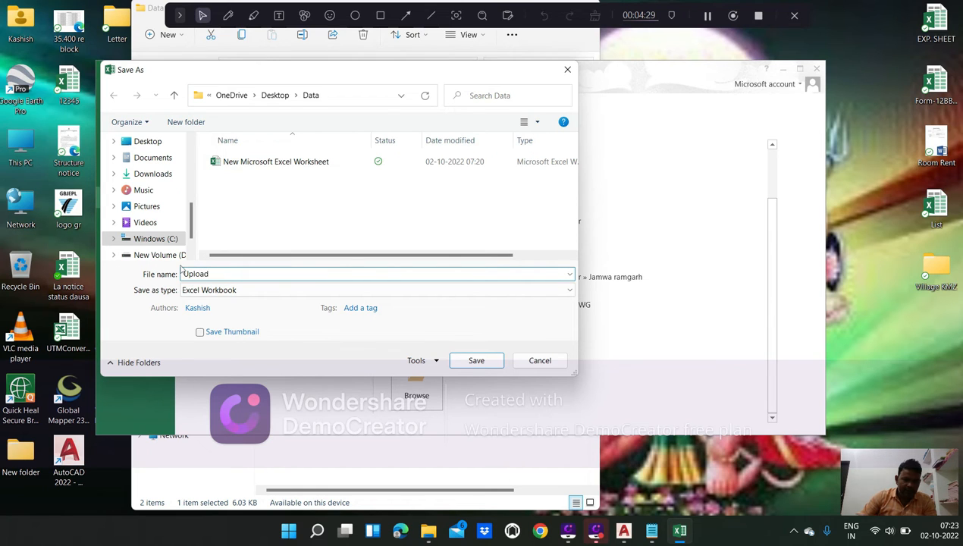
left_click(231, 290)
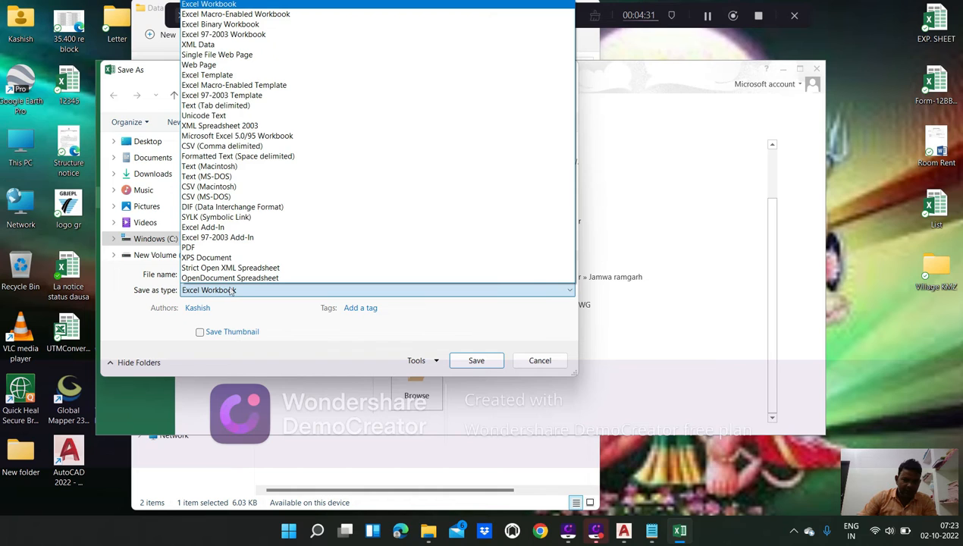
left_click(210, 177)
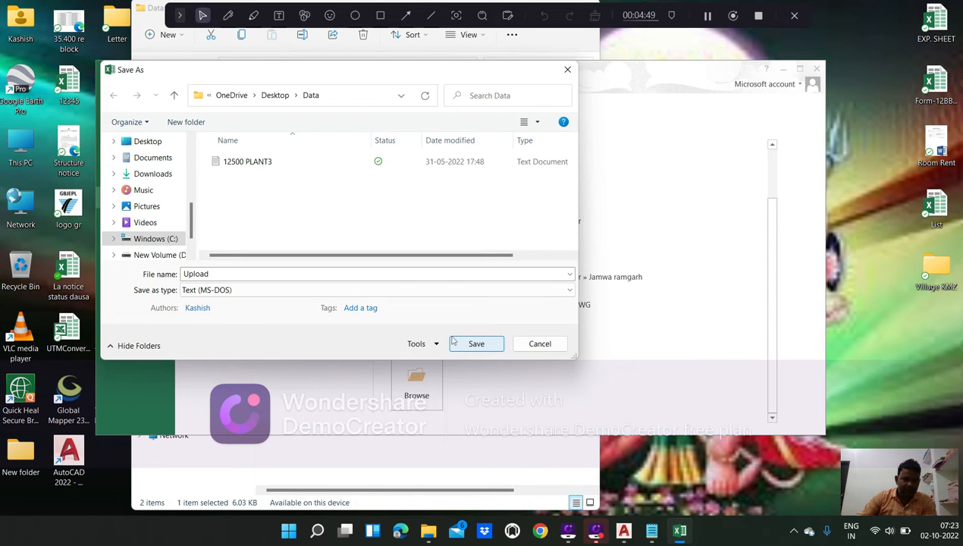
left_click(288, 290)
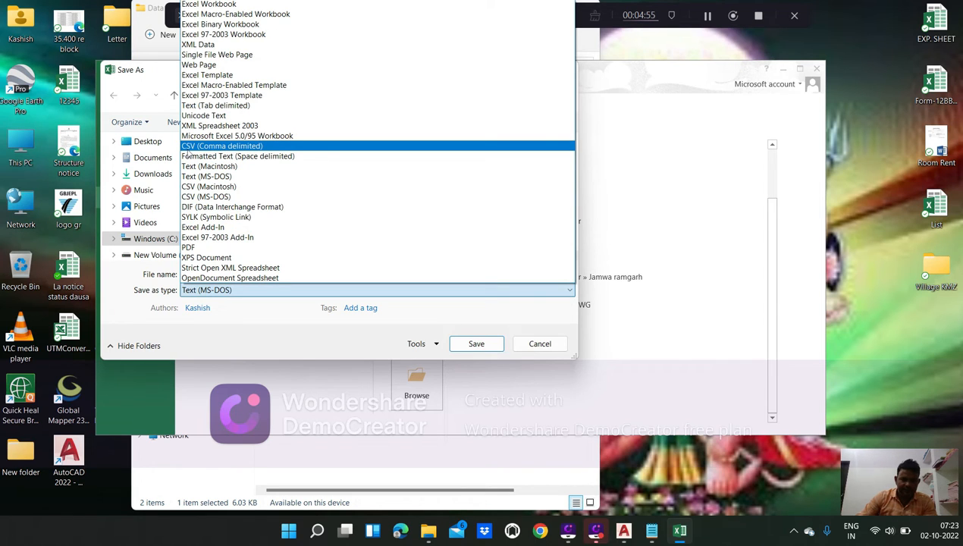
left_click(477, 347)
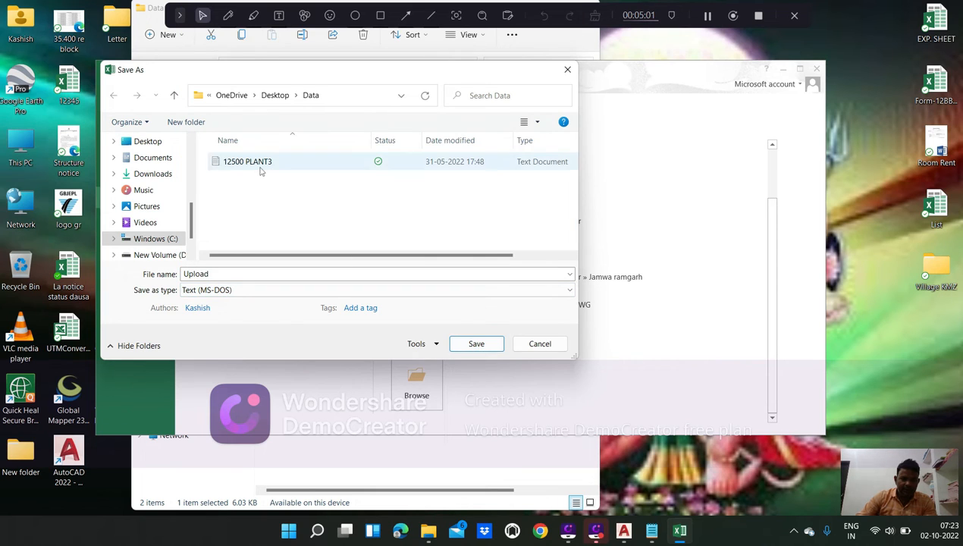
left_click(476, 344)
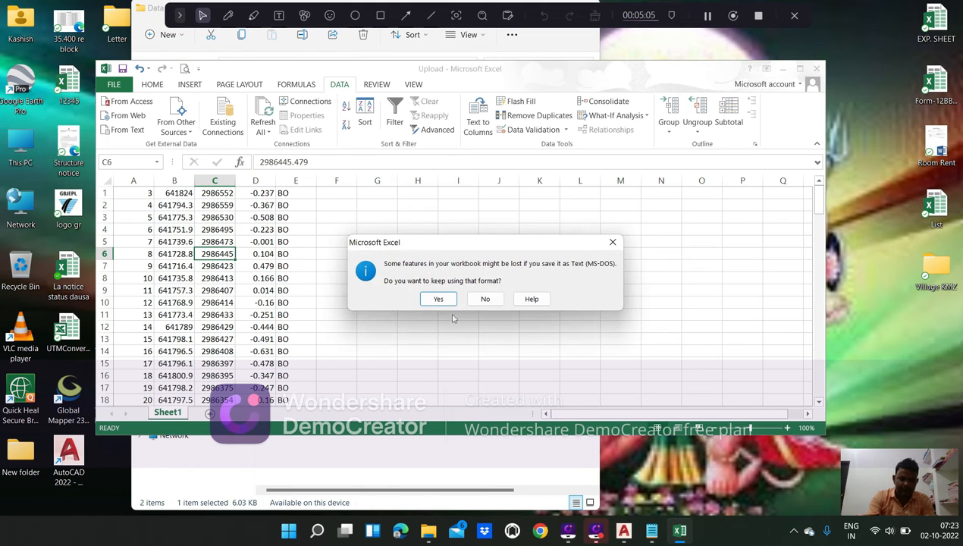
left_click(439, 297)
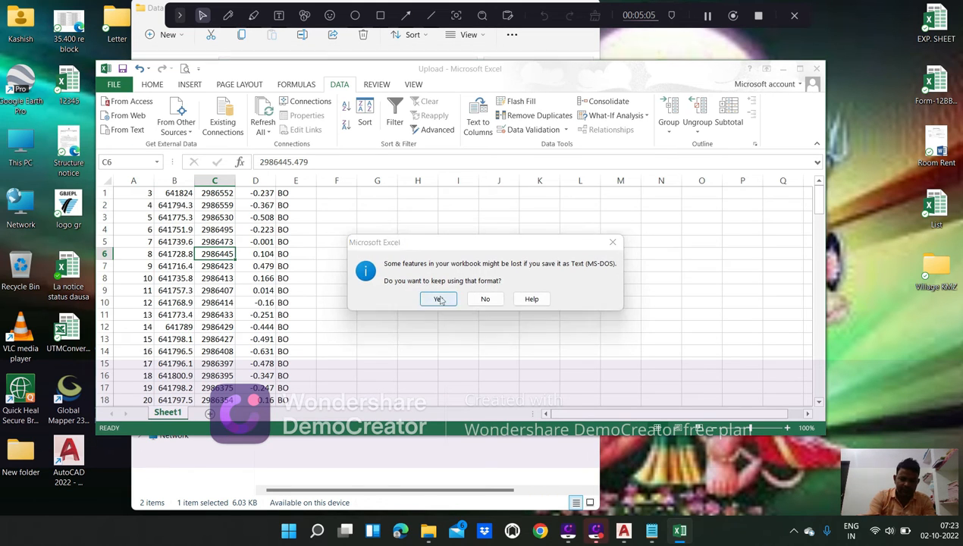
Close the Upload file without saving further changes and refresh the desktop.
left_click(817, 68)
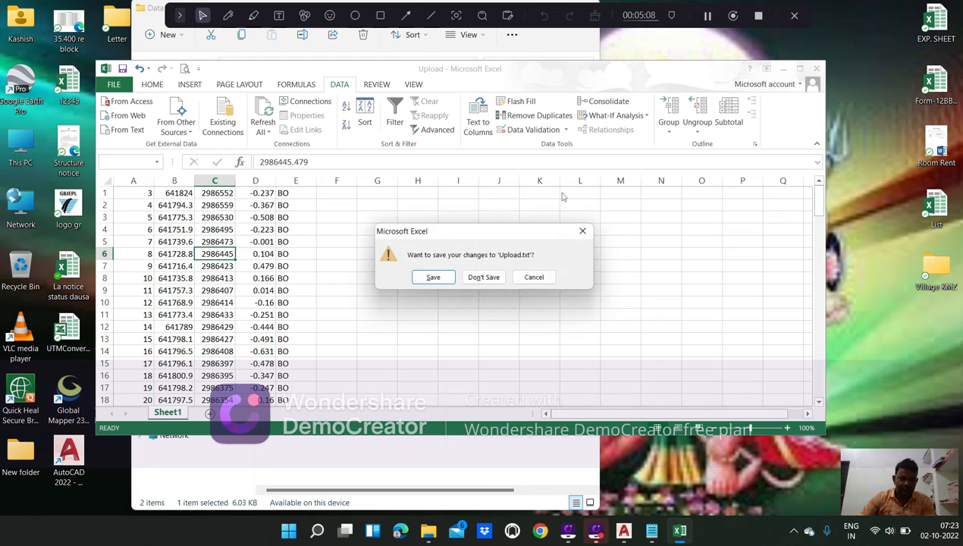
left_click(485, 277)
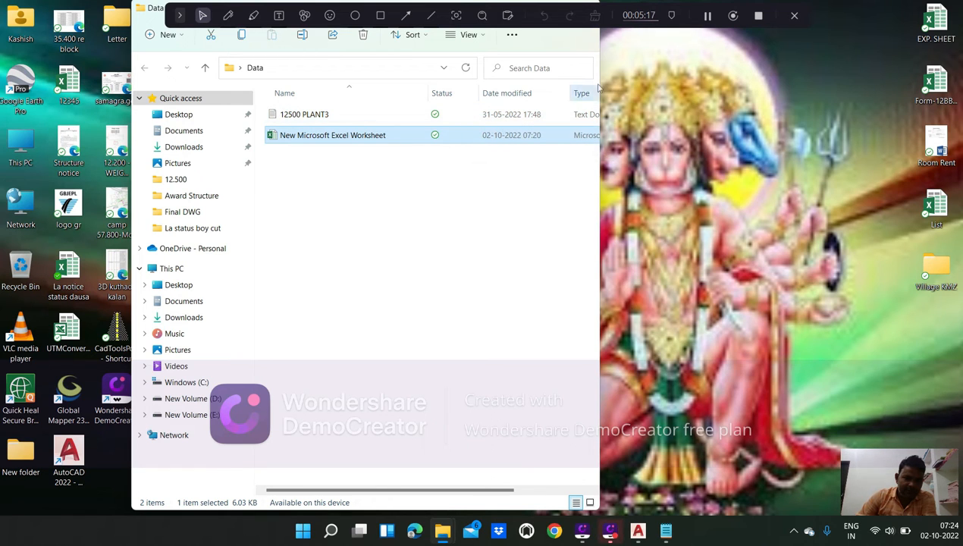
right_click(697, 168)
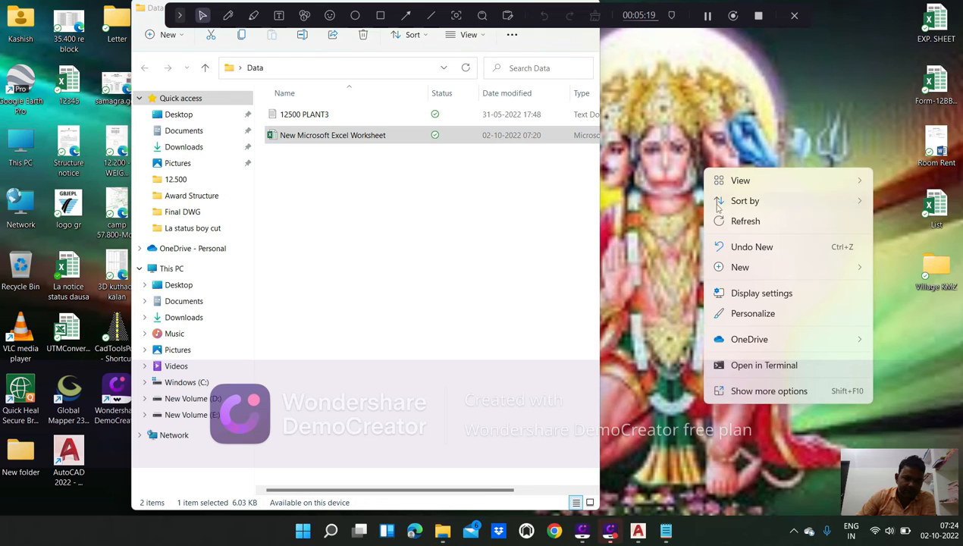
left_click(739, 222)
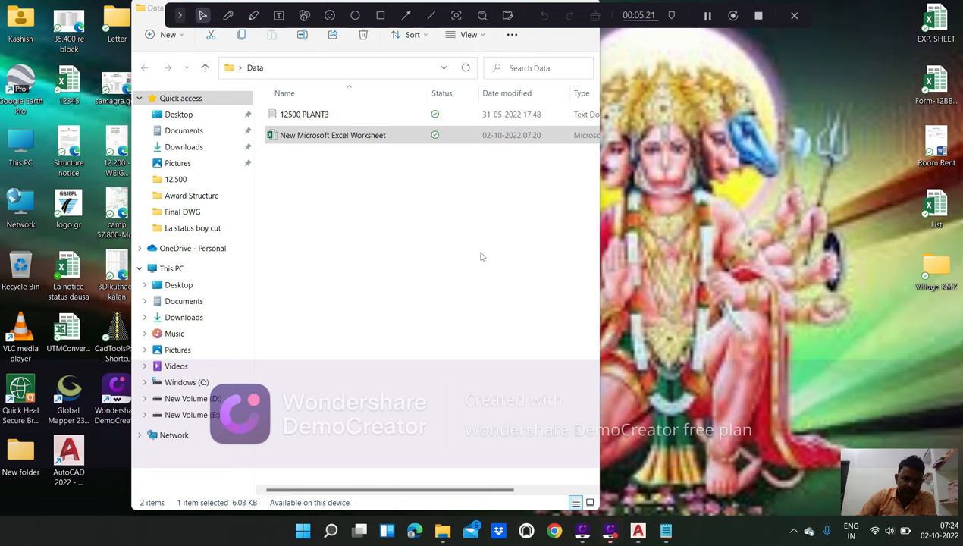
Switch to AutoCAD and load the PY.LSP routine from the SURVEY folder with the application loader.
left_click(638, 531)
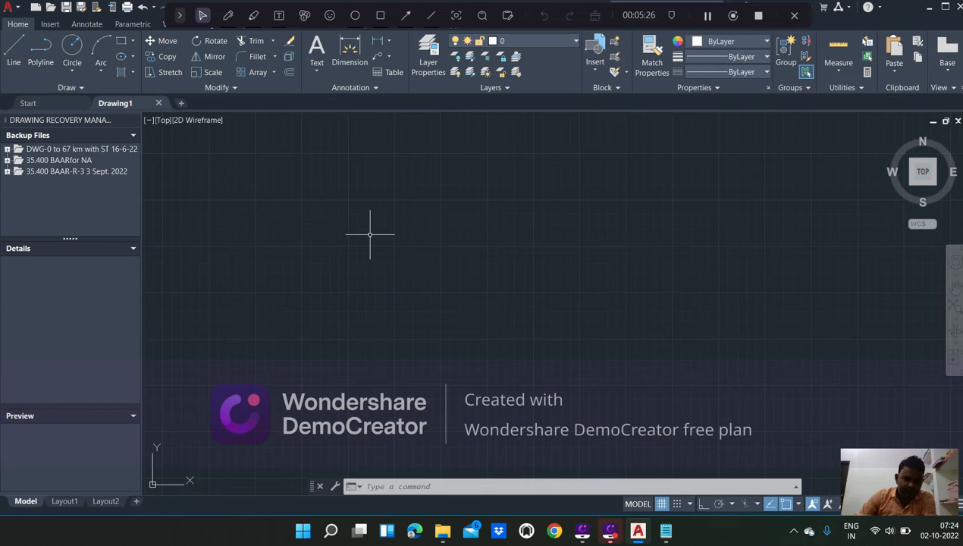
type("AP")
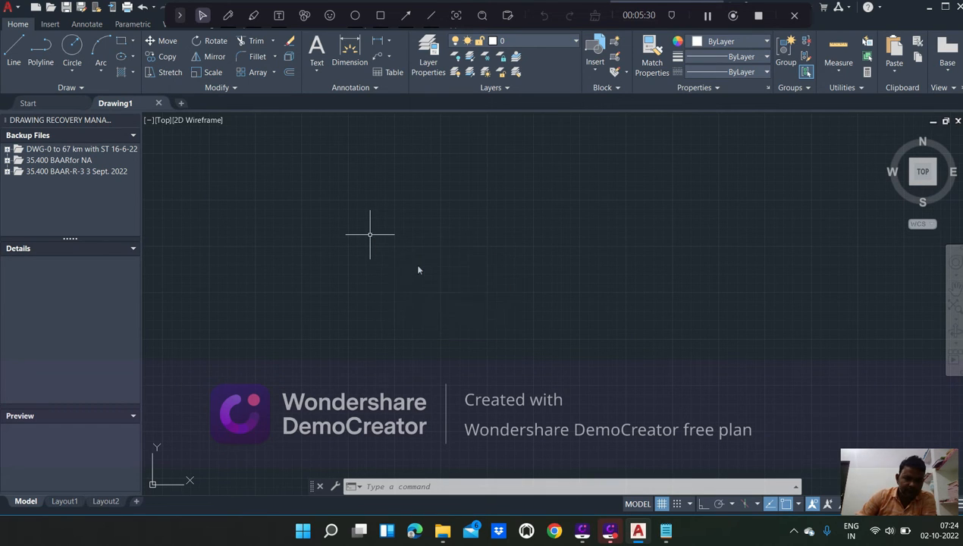
left_click(414, 265)
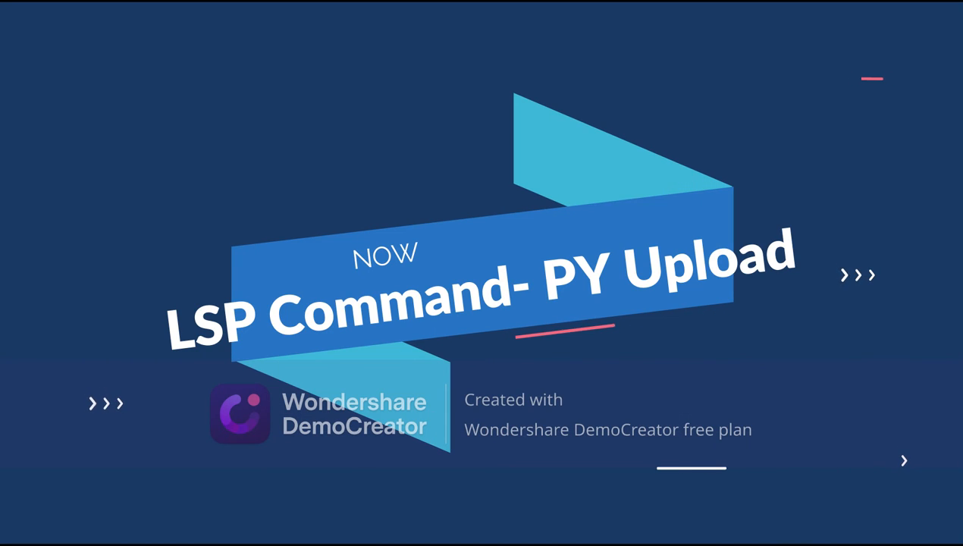
type("p")
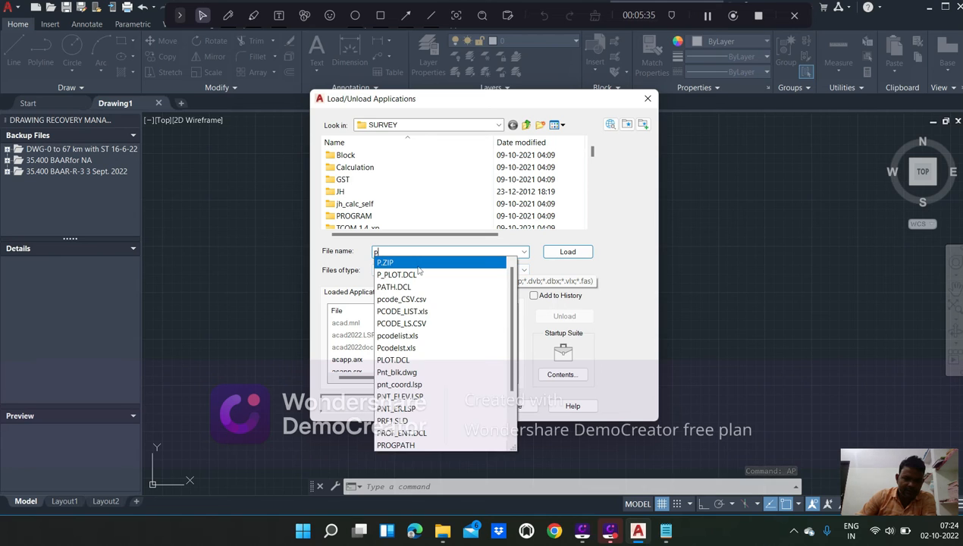
type("y")
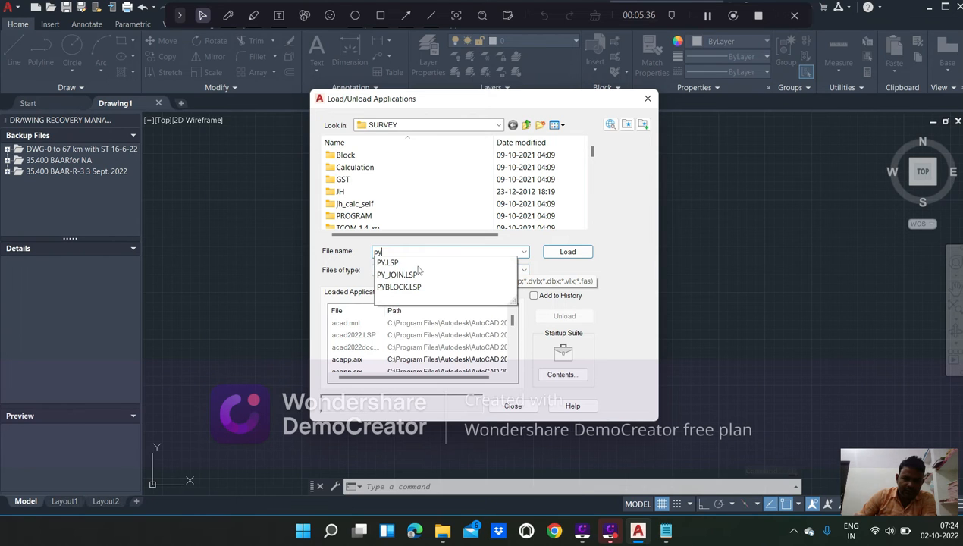
left_click(567, 252)
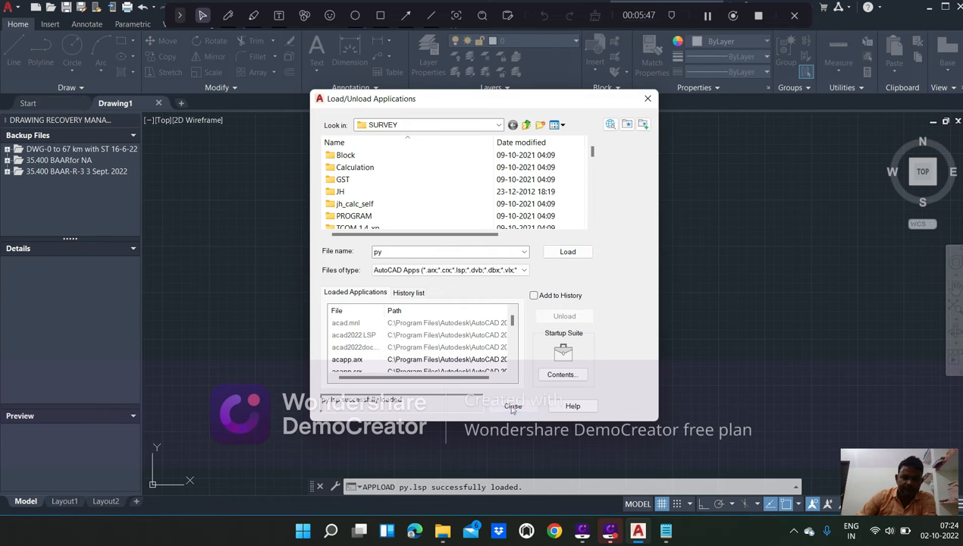
left_click(513, 407)
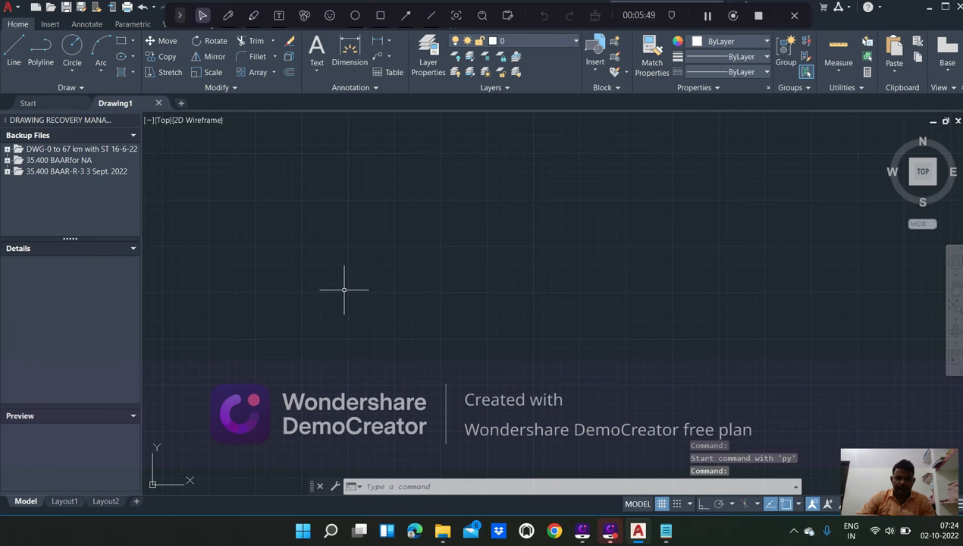
Run the PY command and open the Upload text file from the Desktop's Data folder as the point data.
type("PY")
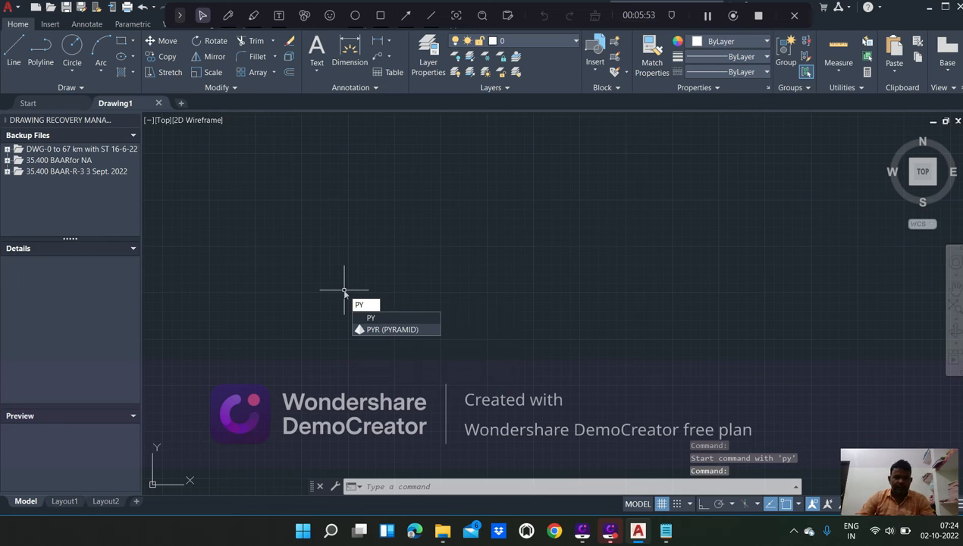
key("Return")
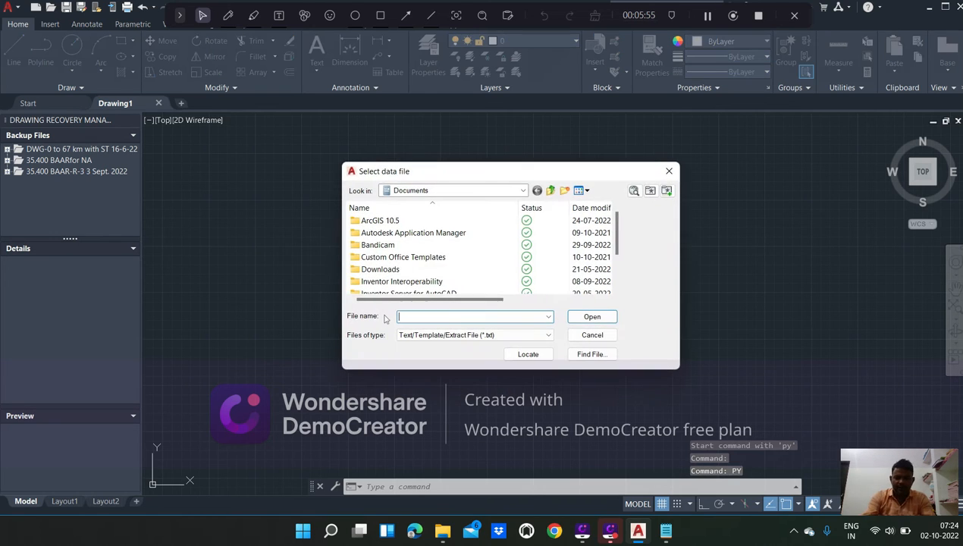
left_click(551, 190)
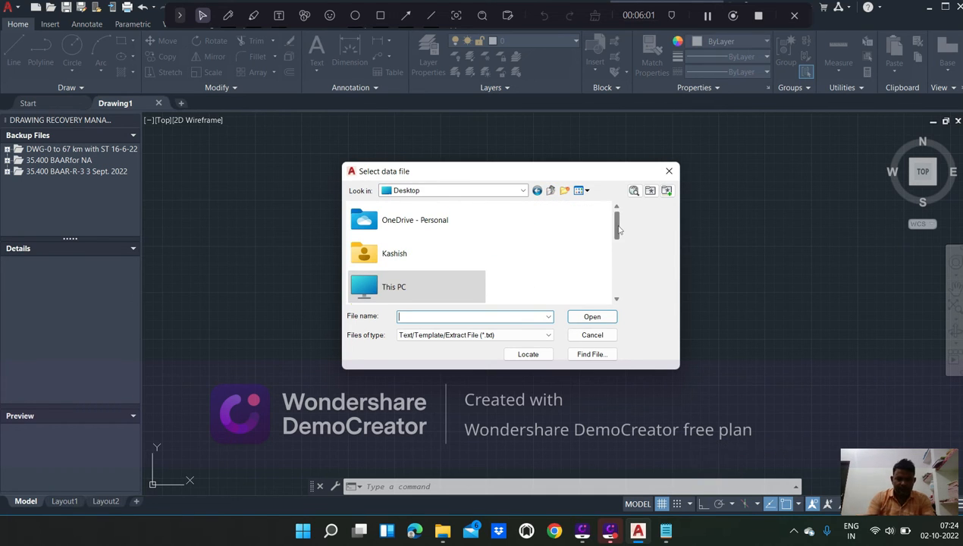
scroll(618, 245, "down", 2)
left_click_drag(618, 245, 618, 272)
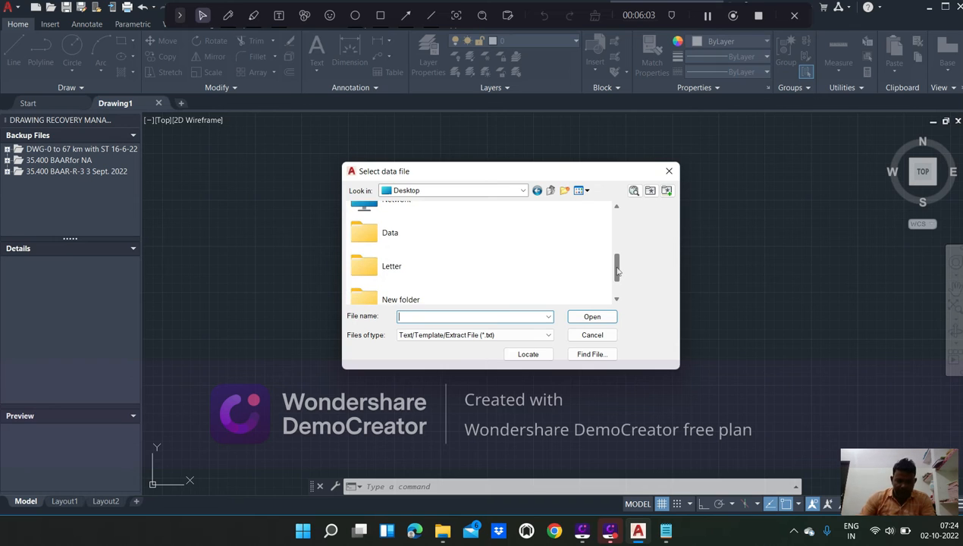
double_click(389, 244)
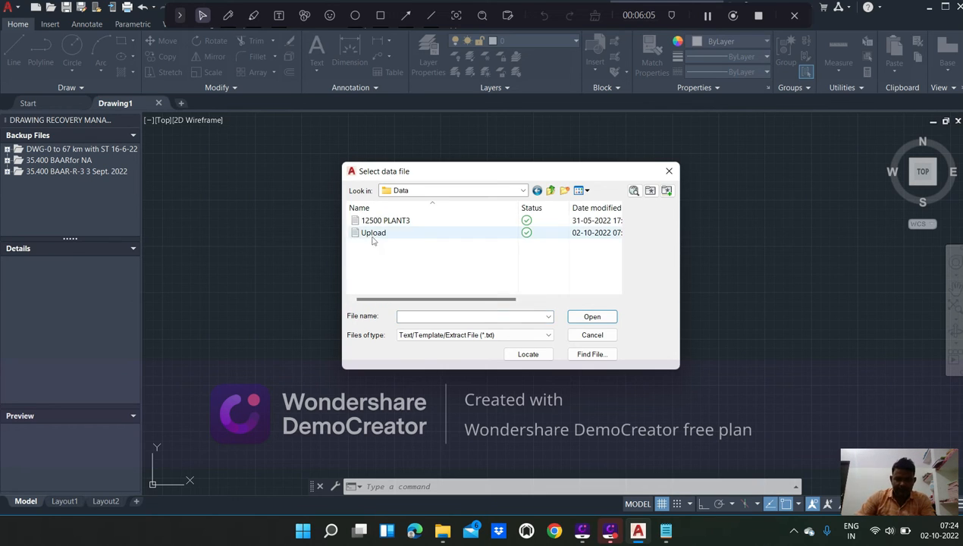
left_click(381, 235)
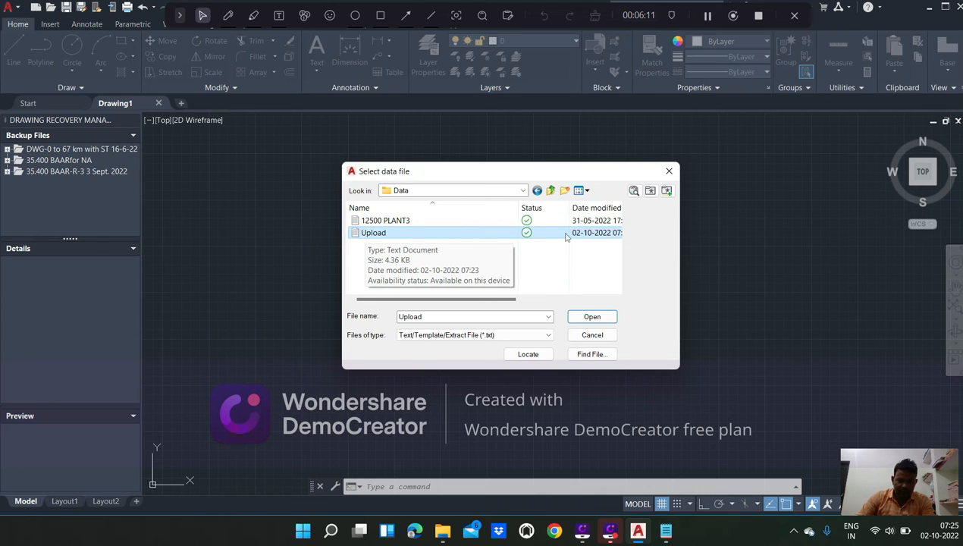
left_click(590, 318)
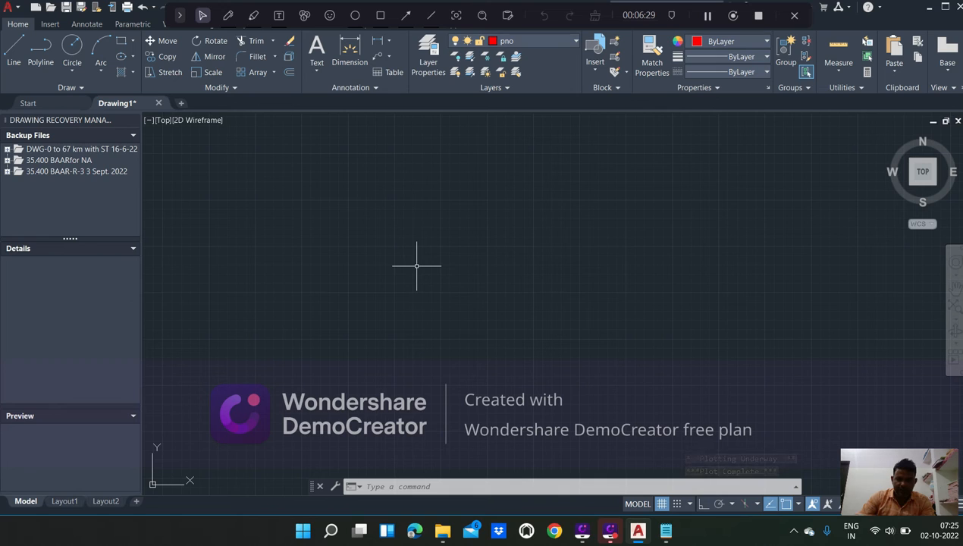
type("e")
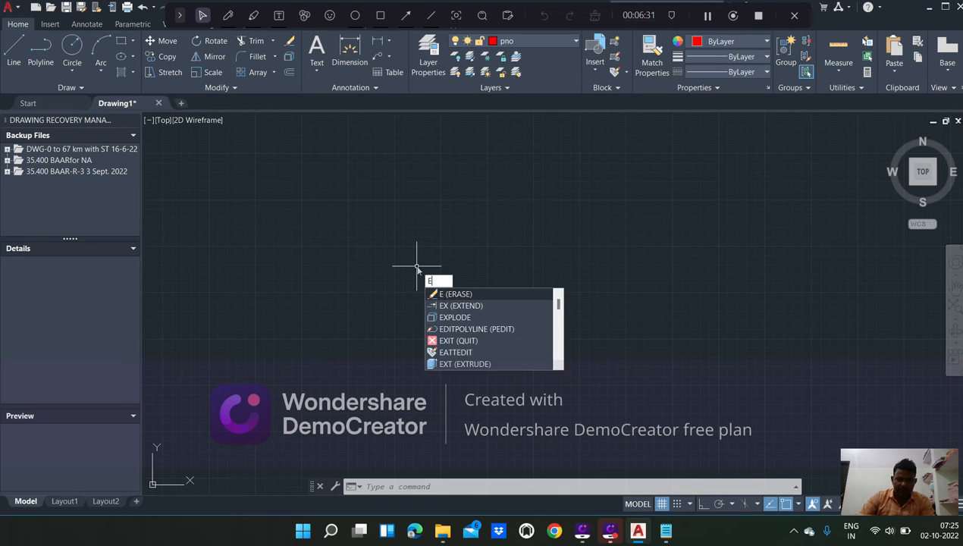
key("Return")
type("z")
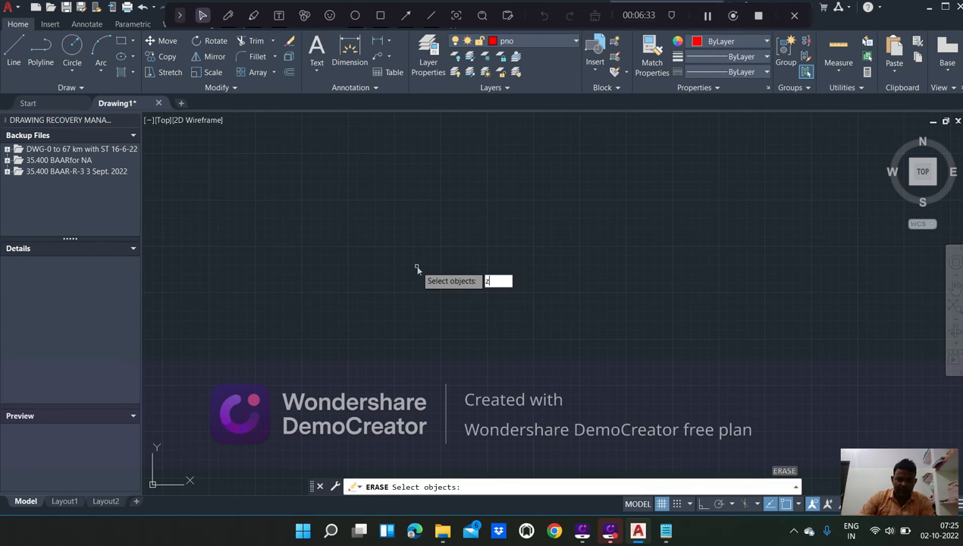
key("Return")
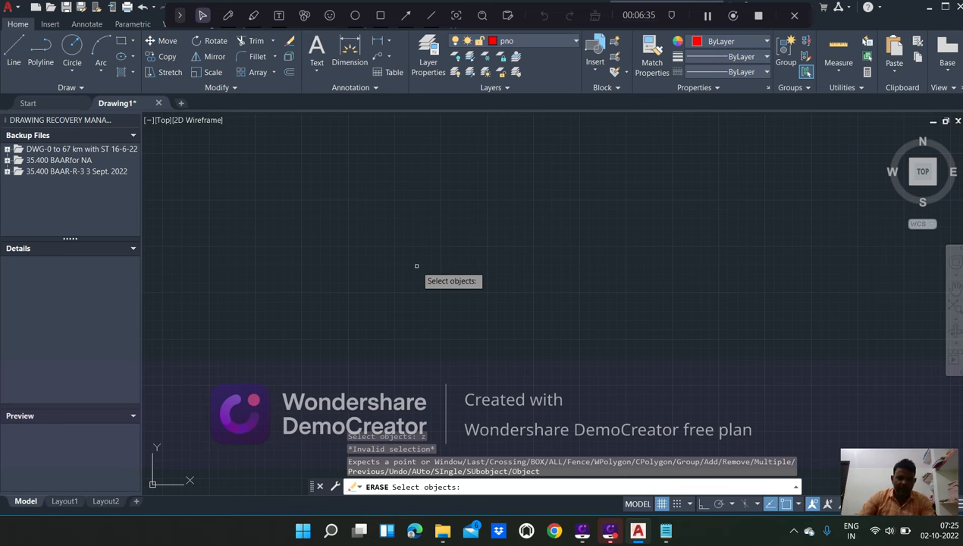
key("Escape")
Zoom the drawing to its extents so that all uploaded survey points fit in the view.
type("z")
key("Return")
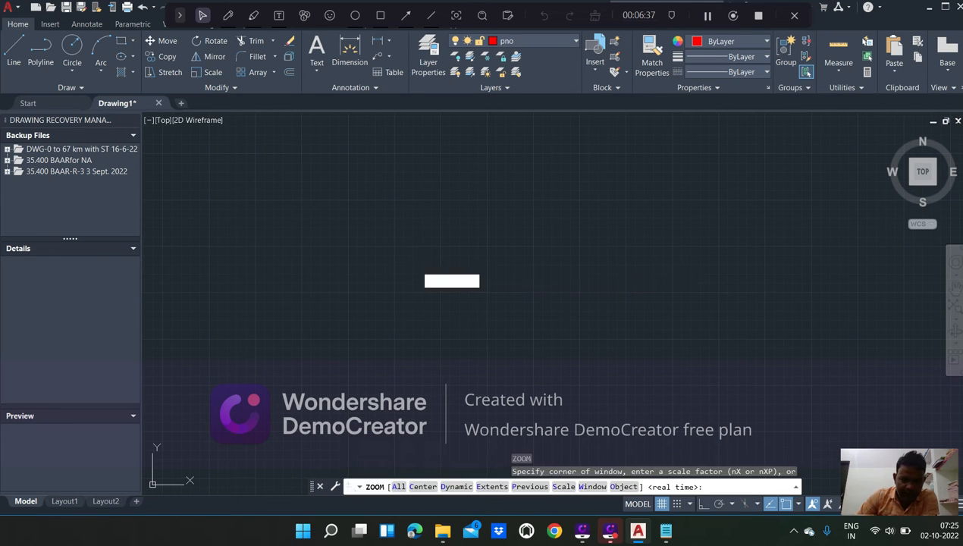
type("e")
key("Return")
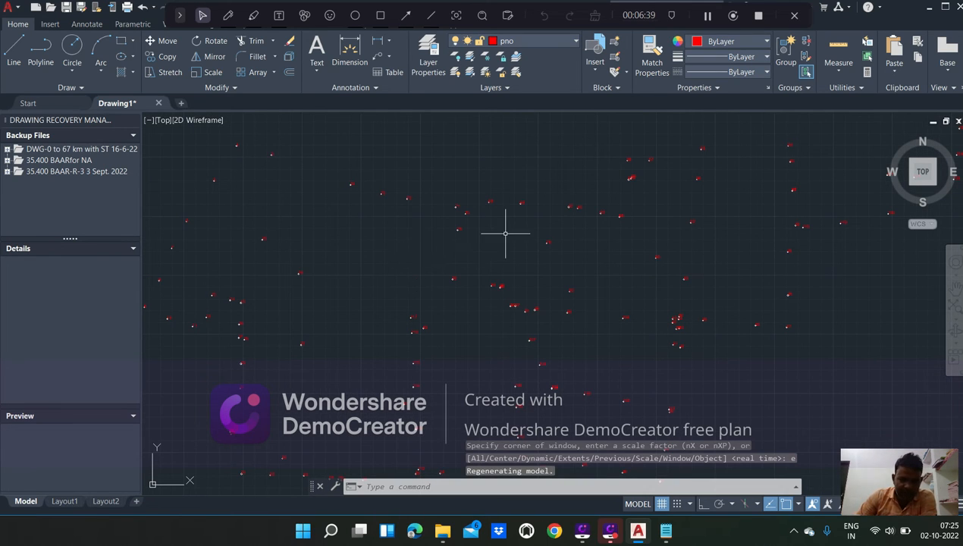
scroll(504, 230, "down", 4)
Select all the uploaded points with a crossing window, view them up close, and clear the selection.
left_click(765, 403)
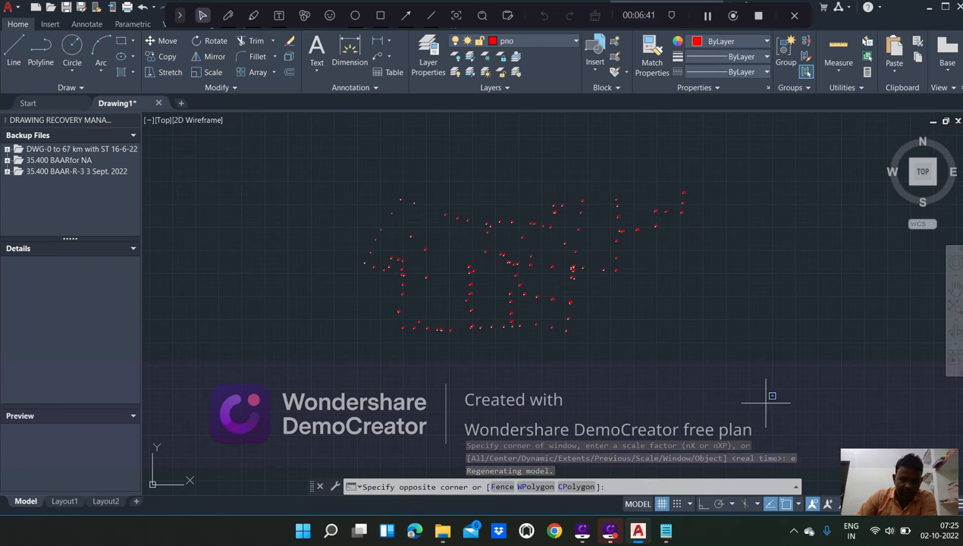
left_click(326, 142)
scroll(473, 249, "up", 6)
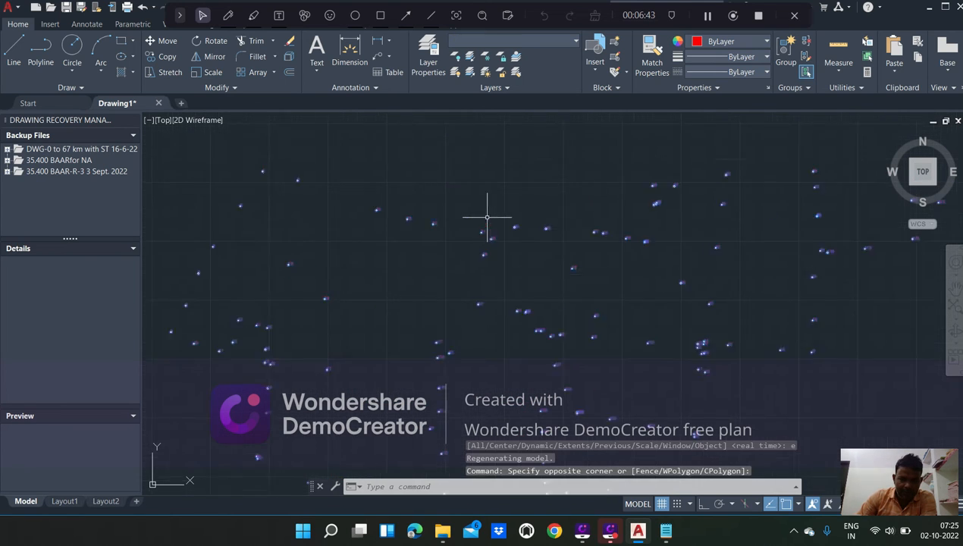
scroll(389, 370, "up", 6)
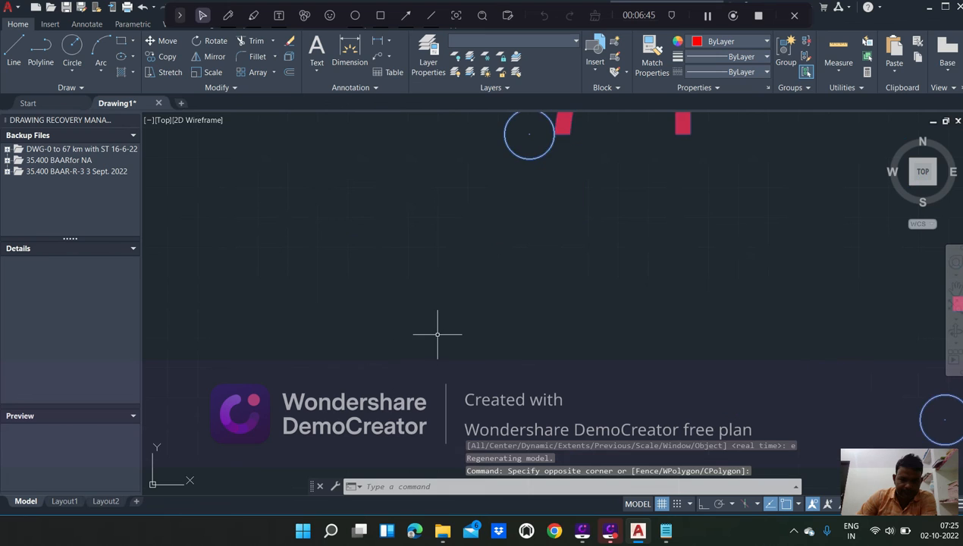
scroll(436, 326, "down", 6)
key("Escape")
key("Escape")
scroll(432, 204, "down", 5)
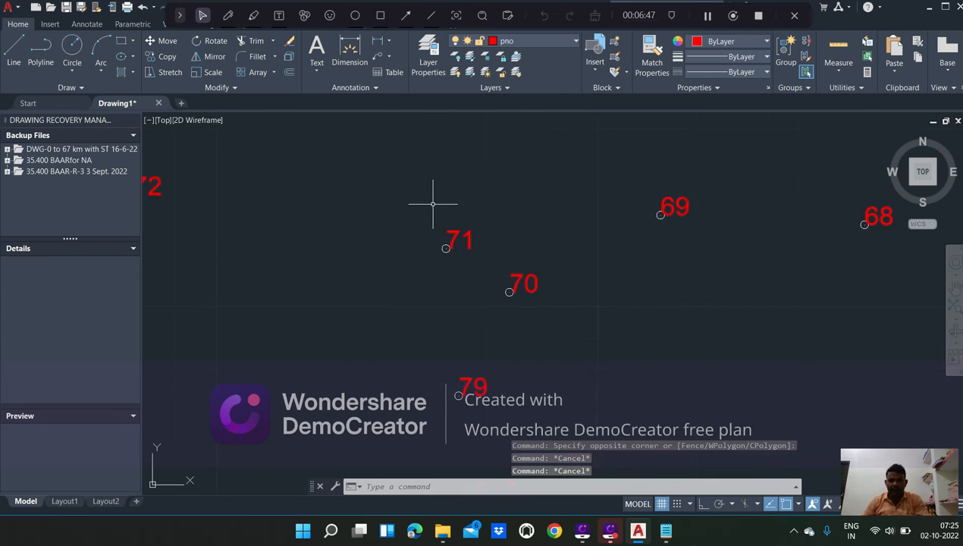
Examine the numbered points around 66 and 67 and check which layer the circle at point 67 belongs to.
scroll(773, 234, "up", 3)
middle_click_drag(772, 234, 382, 207)
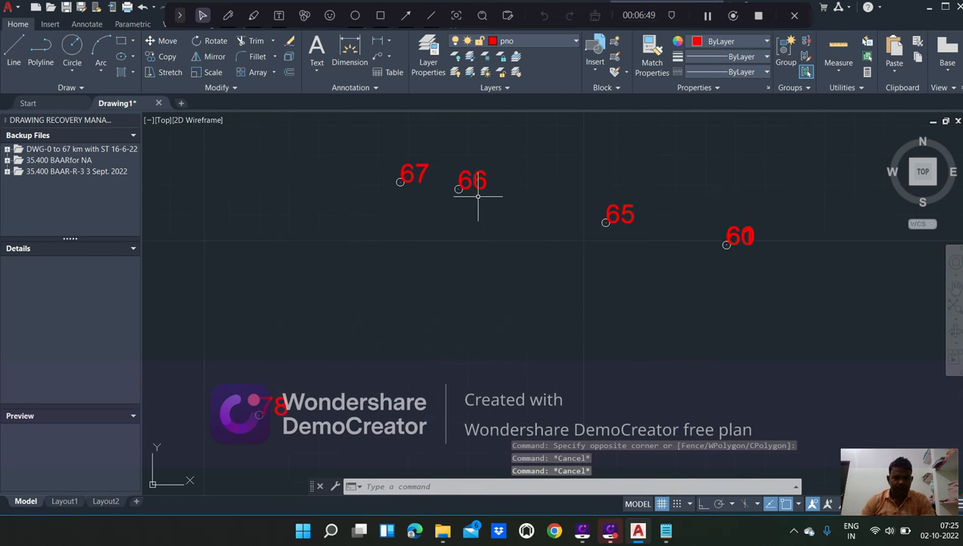
middle_click_drag(402, 144, 452, 191)
scroll(428, 230, "up", 4)
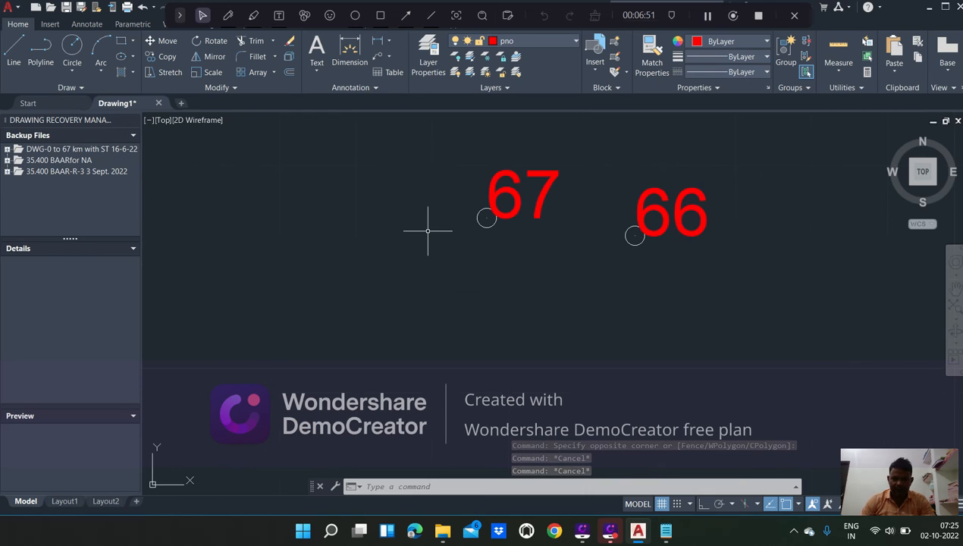
scroll(474, 212, "up", 6)
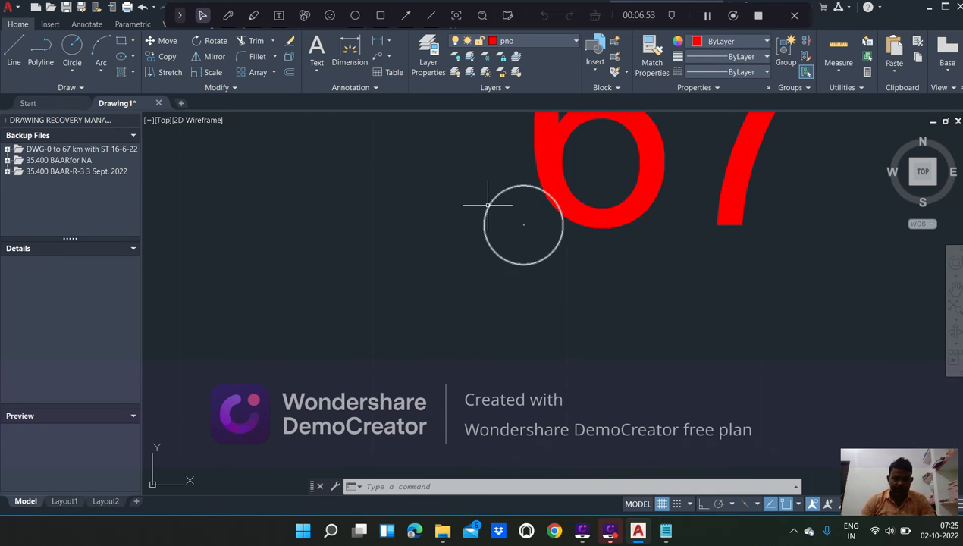
left_click(487, 204)
left_click(521, 41)
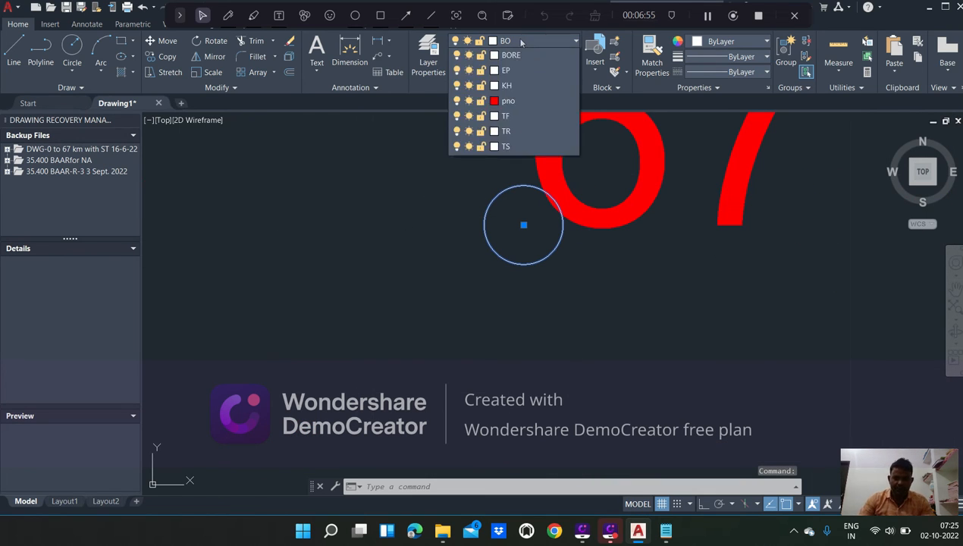
left_click(515, 181)
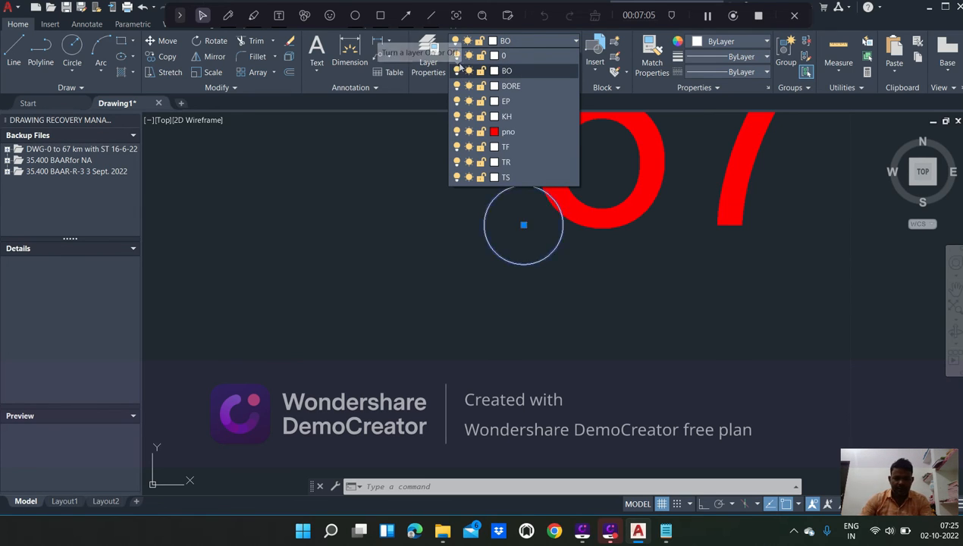
Turn off layers 0, BORE, EP, KH, pno, TF, TR and TS, confirming for the current layer, and leave only BO on.
left_click(457, 58)
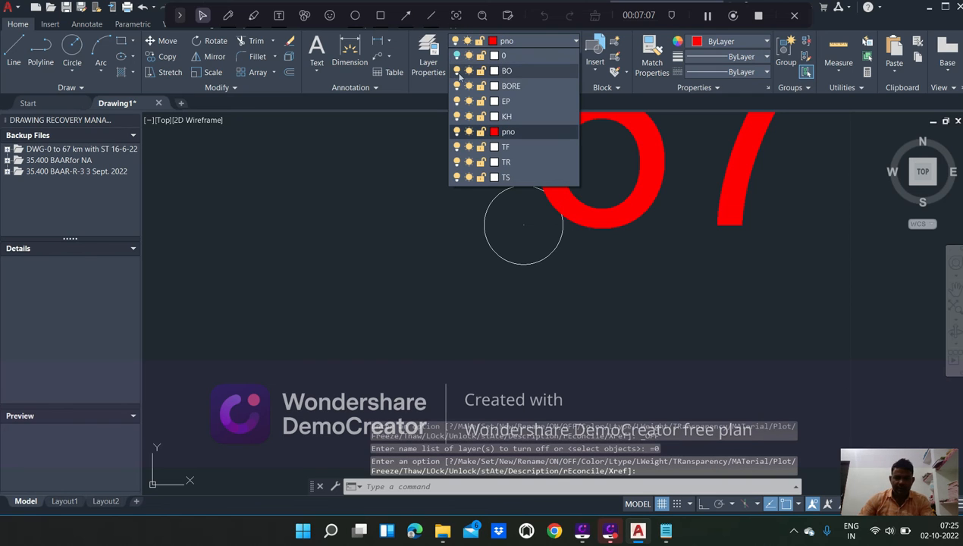
left_click(457, 86)
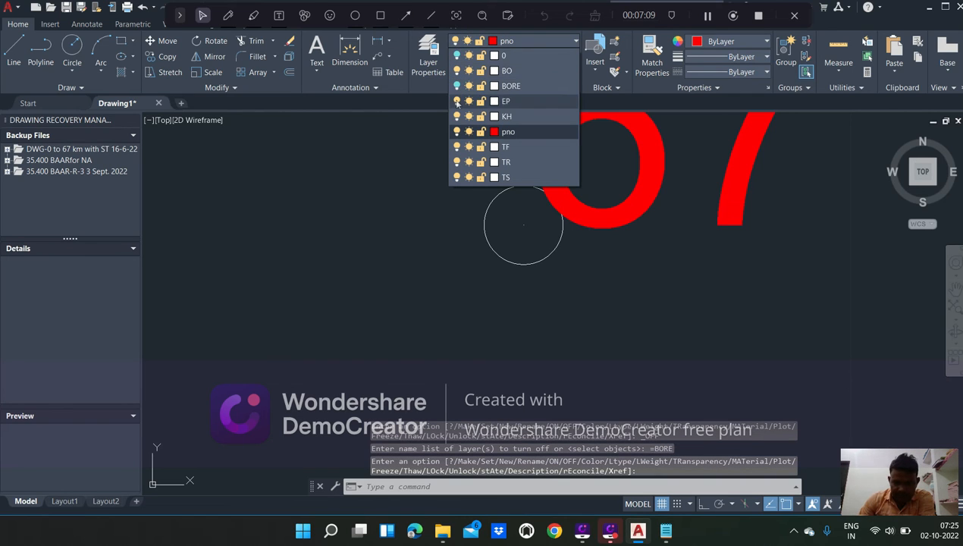
left_click(456, 116)
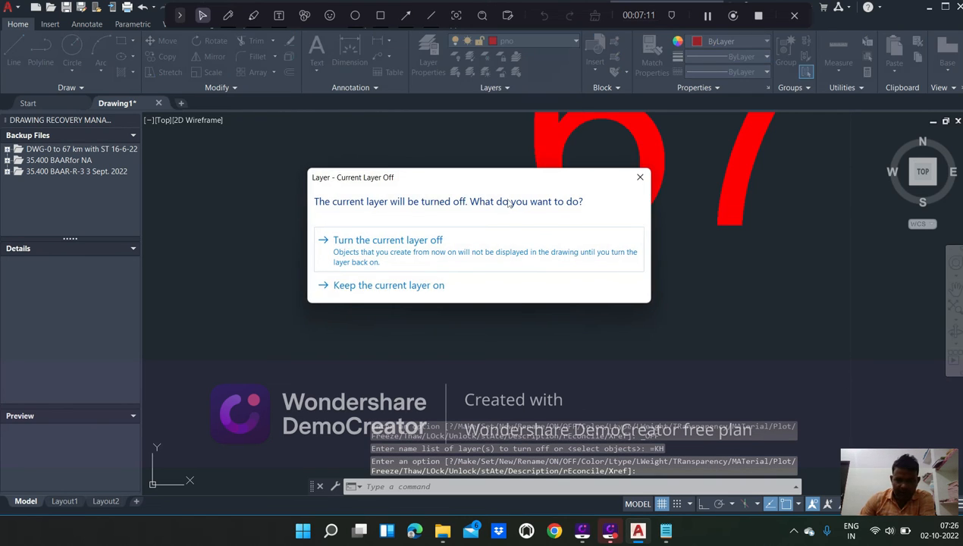
left_click(449, 244)
left_click(516, 41)
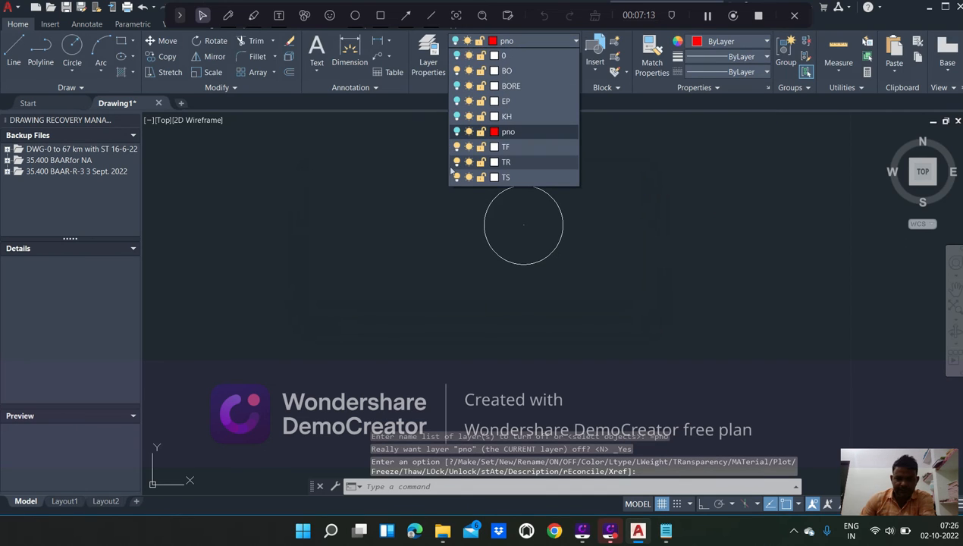
left_click(457, 162)
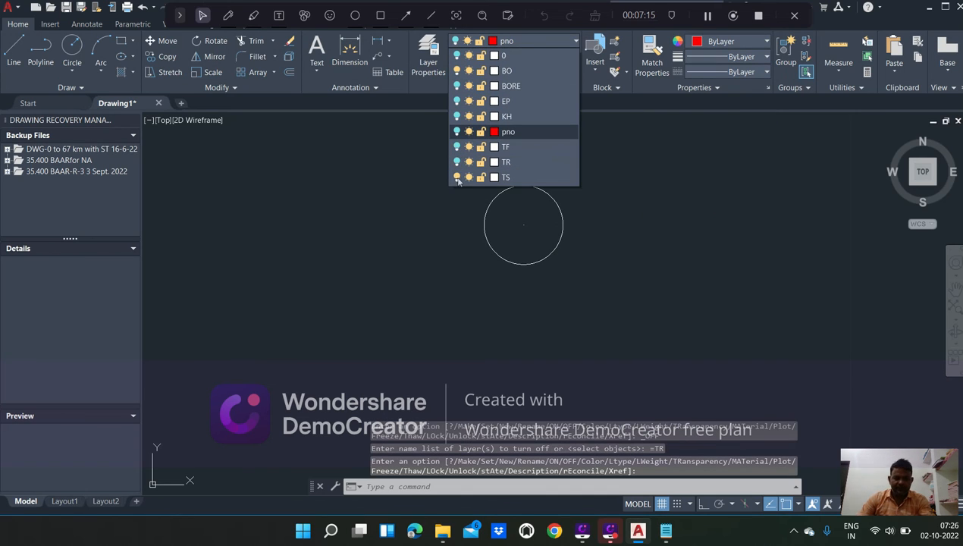
left_click(457, 178)
scroll(489, 163, "down", 5)
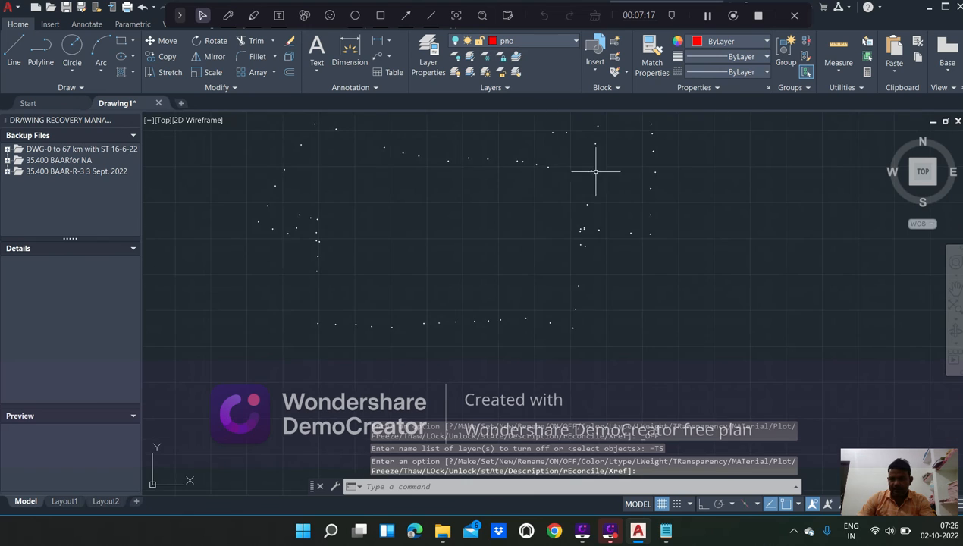
scroll(414, 194, "up", 2)
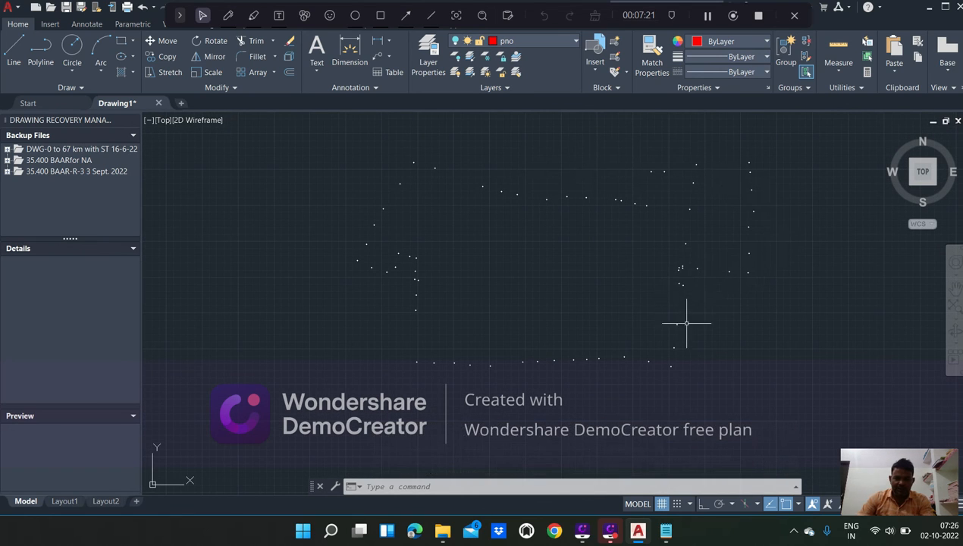
Turn off layer BO, and turn all layers back on: 0, BO, BORE, EP, KH, pno, TF, TR and TS.
left_click(533, 42)
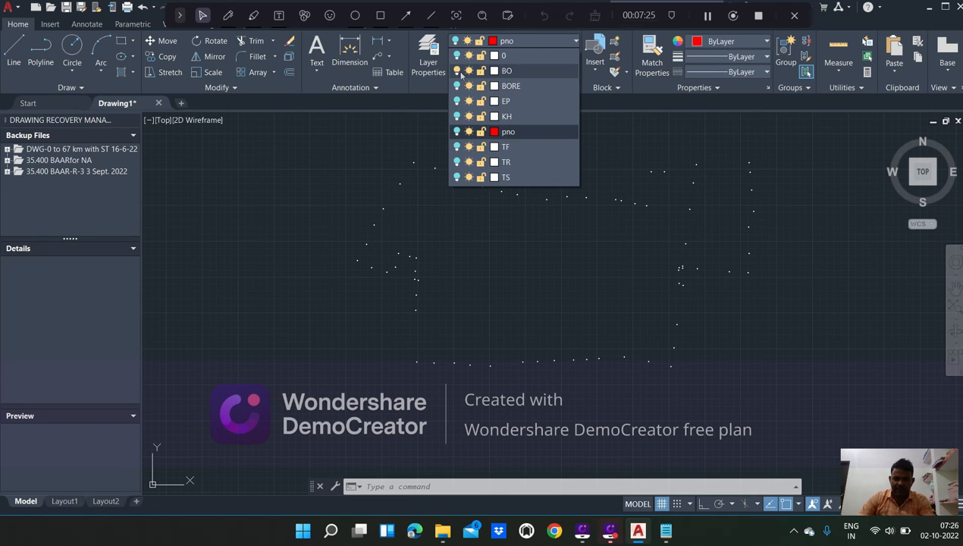
left_click(457, 71)
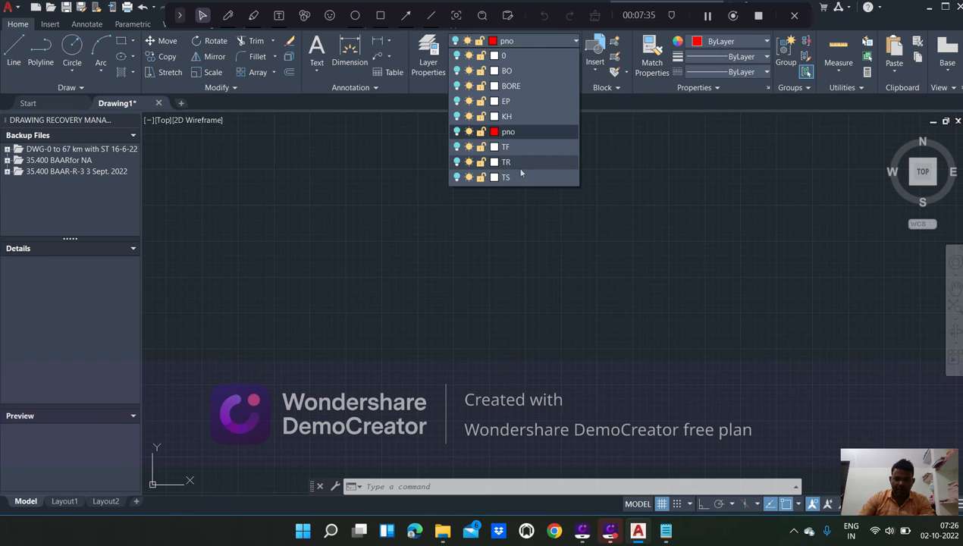
left_click(528, 44)
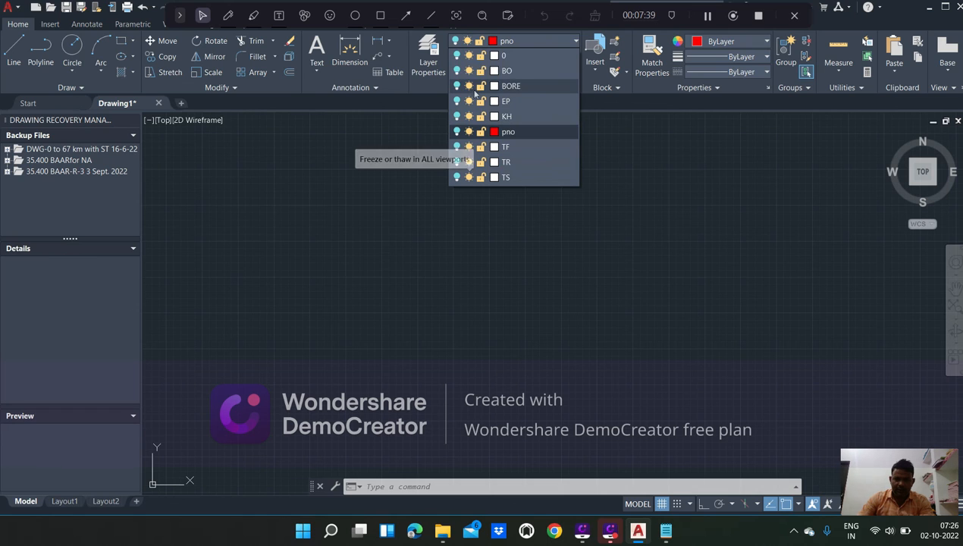
left_click(457, 56)
left_click(456, 70)
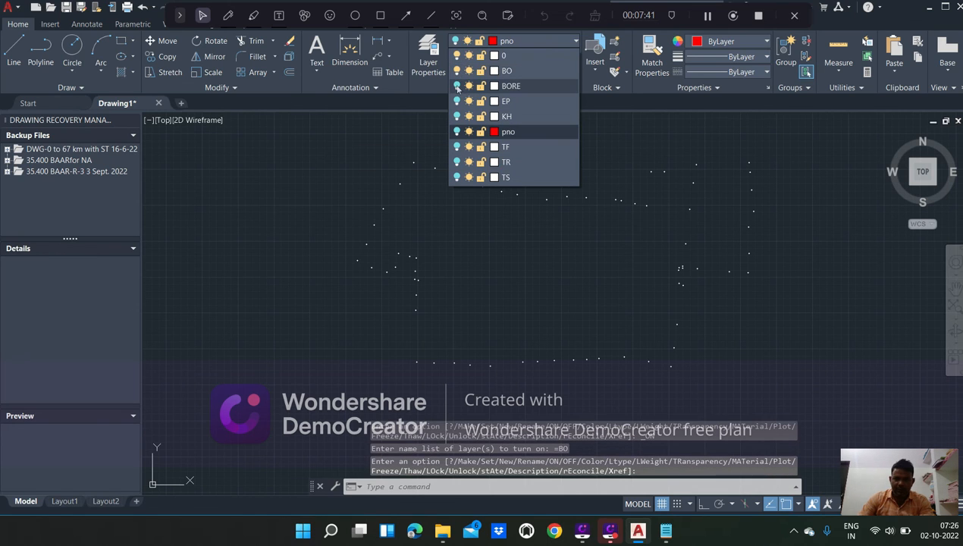
left_click(456, 85)
left_click(457, 101)
left_click(457, 116)
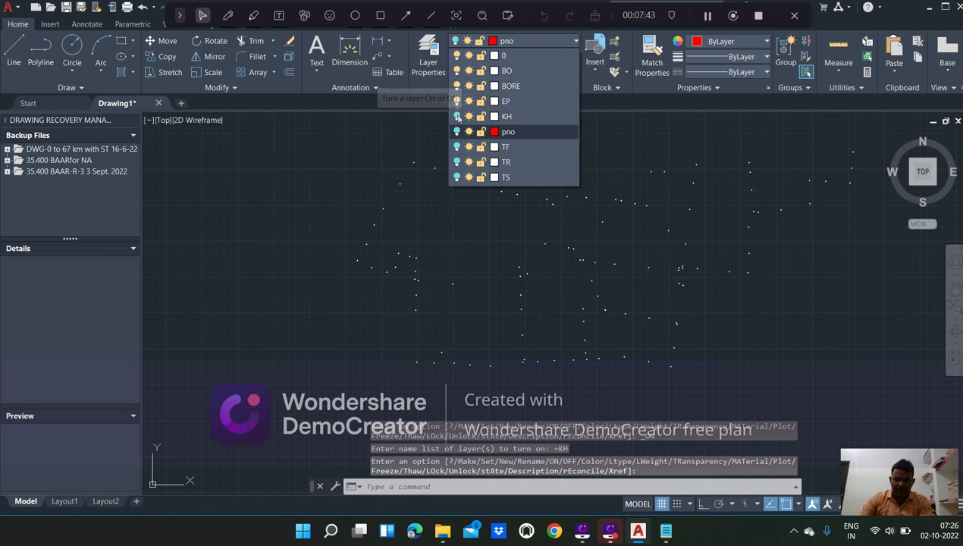
left_click(456, 147)
left_click(456, 161)
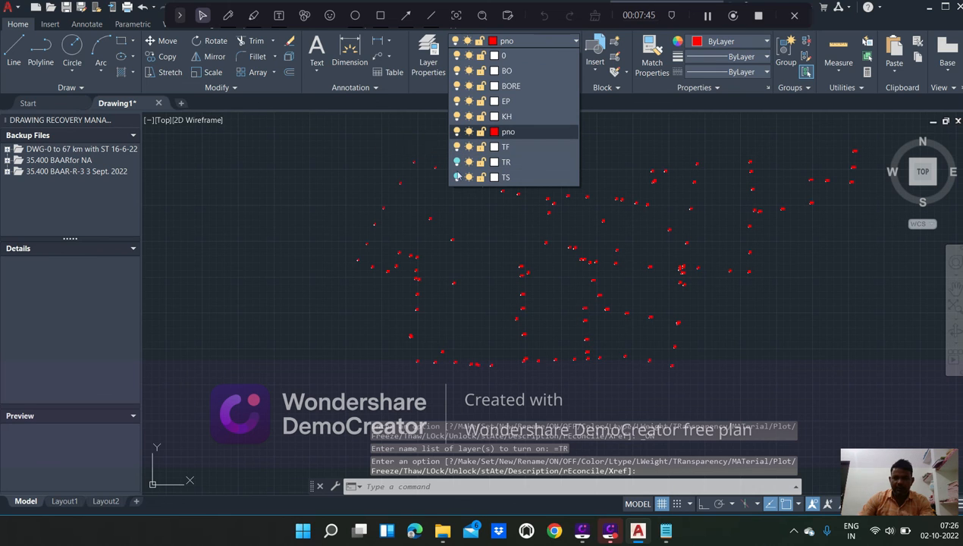
left_click(347, 198)
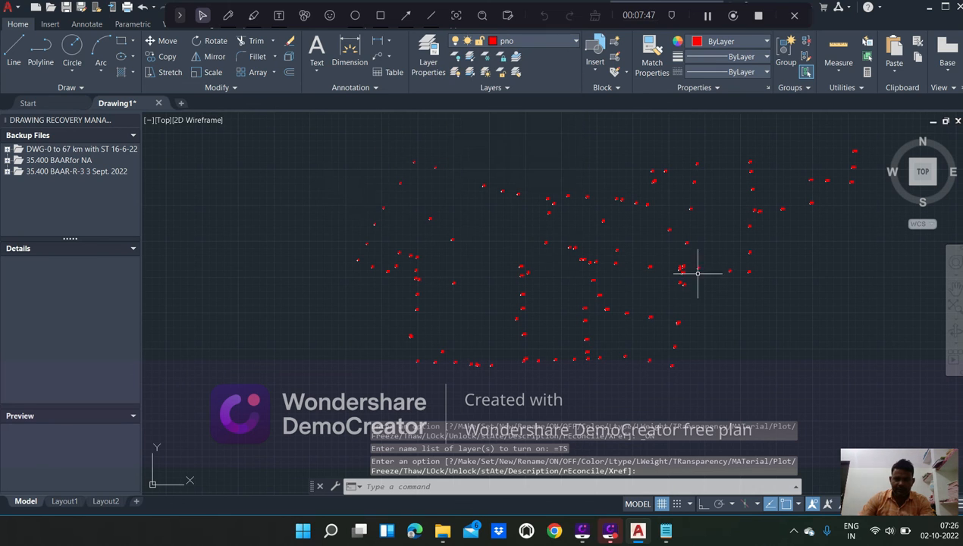
Examine the numbered survey points up close, including those around 68 to 79, and return to an overview of all points.
scroll(563, 258, "down", 5)
scroll(500, 248, "up", 6)
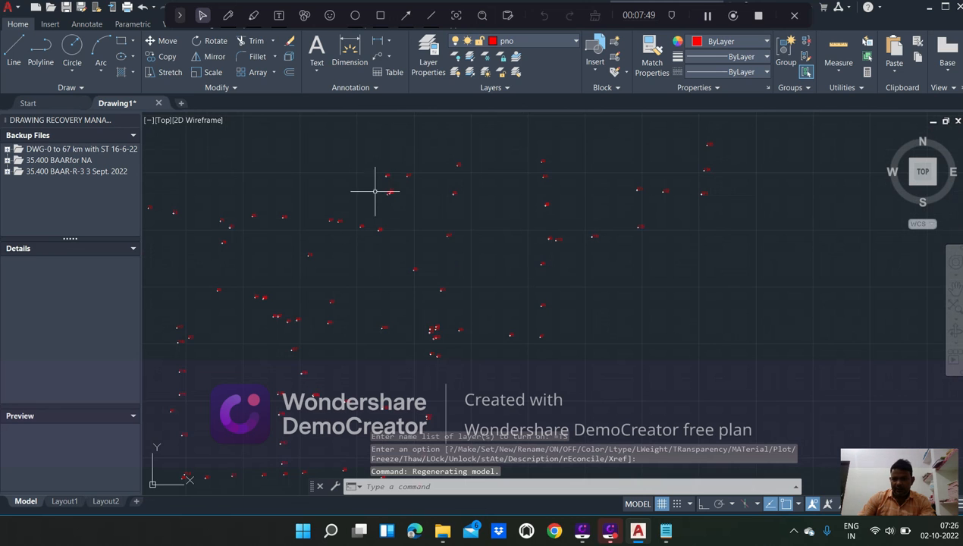
scroll(374, 255, "up", 5)
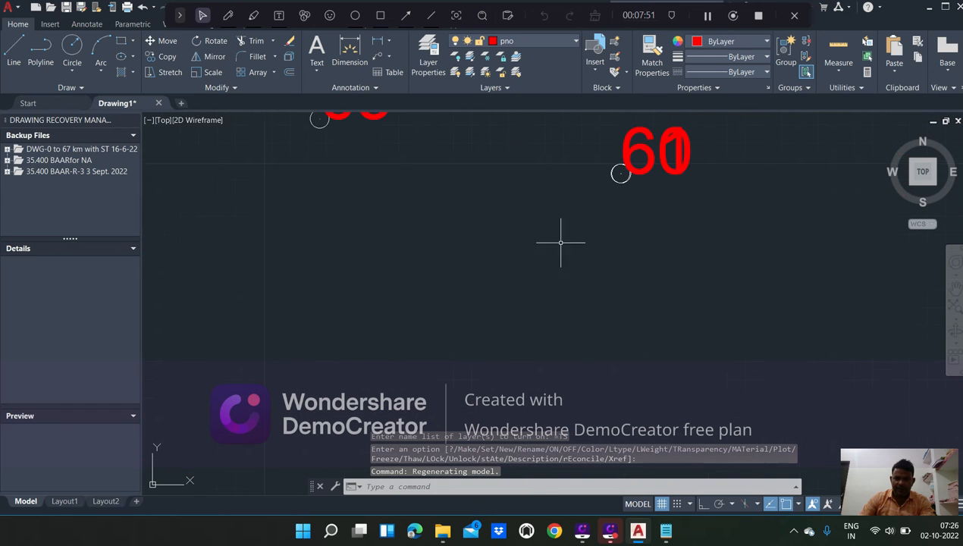
scroll(668, 216, "down", 1)
scroll(742, 228, "down", 4)
middle_click_drag(455, 243, 778, 239)
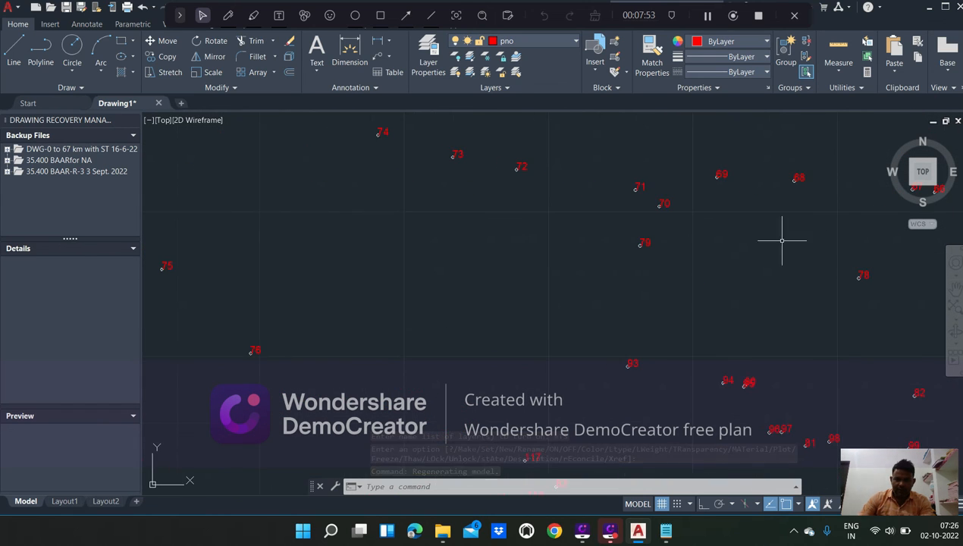
scroll(553, 226, "down", 6)
middle_click_drag(629, 267, 512, 233)
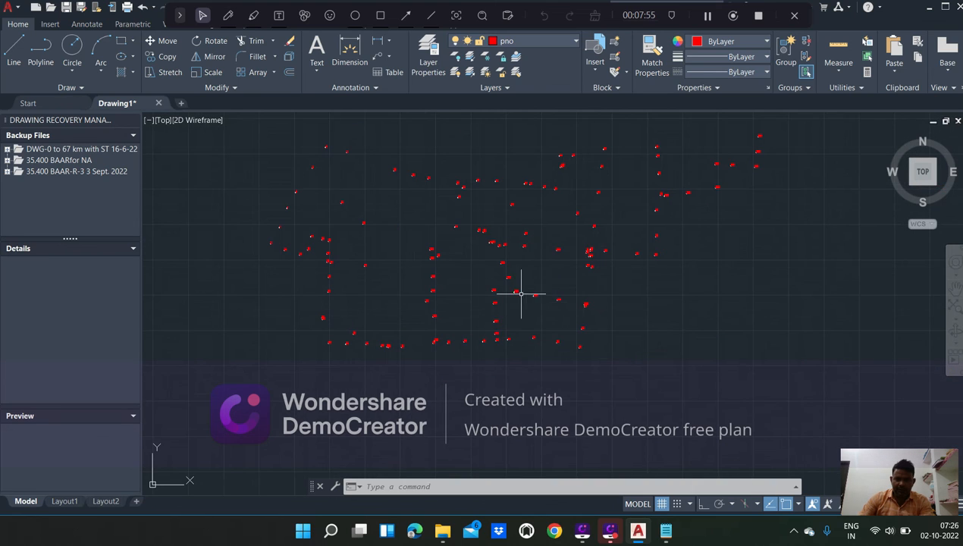